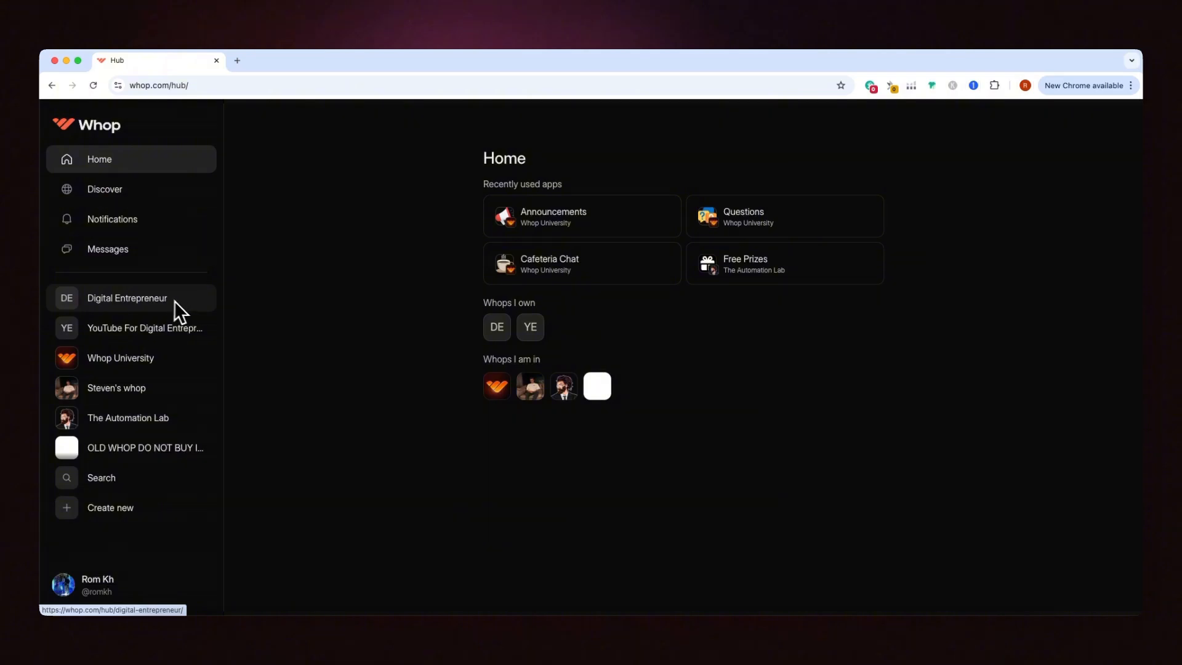
Open the Digital Entrepreneur whop and look over its overview page
{"action": "left_click", "coordinate": [152, 303]}
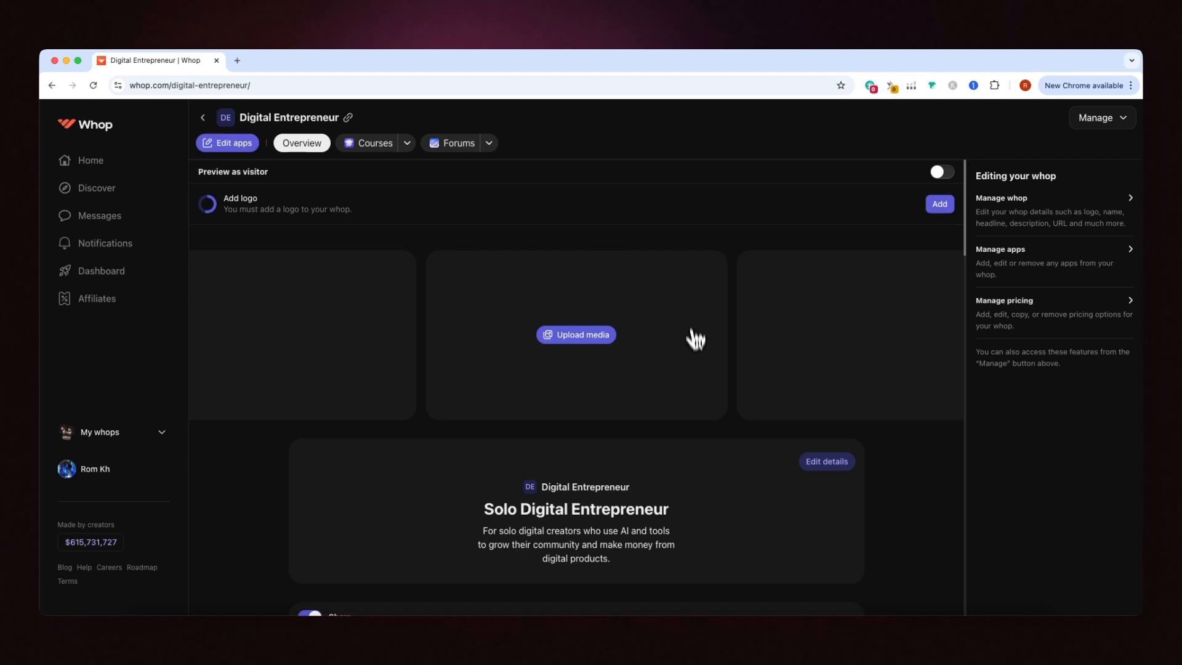
{"action": "scroll", "coordinate": [708, 367], "scroll_direction": "down", "scroll_amount": 1}
{"action": "scroll", "coordinate": [710, 368], "scroll_direction": "up", "scroll_amount": 1}
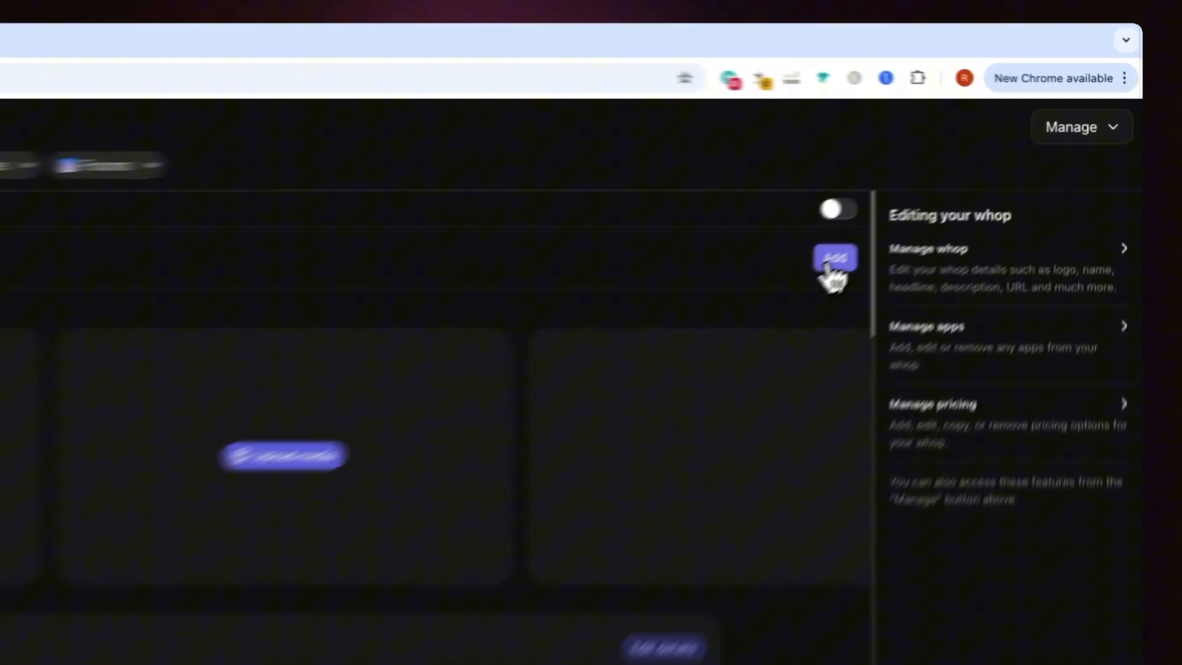
Open the whop's details from the logo reminder and review its call-to-action text choices and checkout settings
{"action": "left_click", "coordinate": [941, 204]}
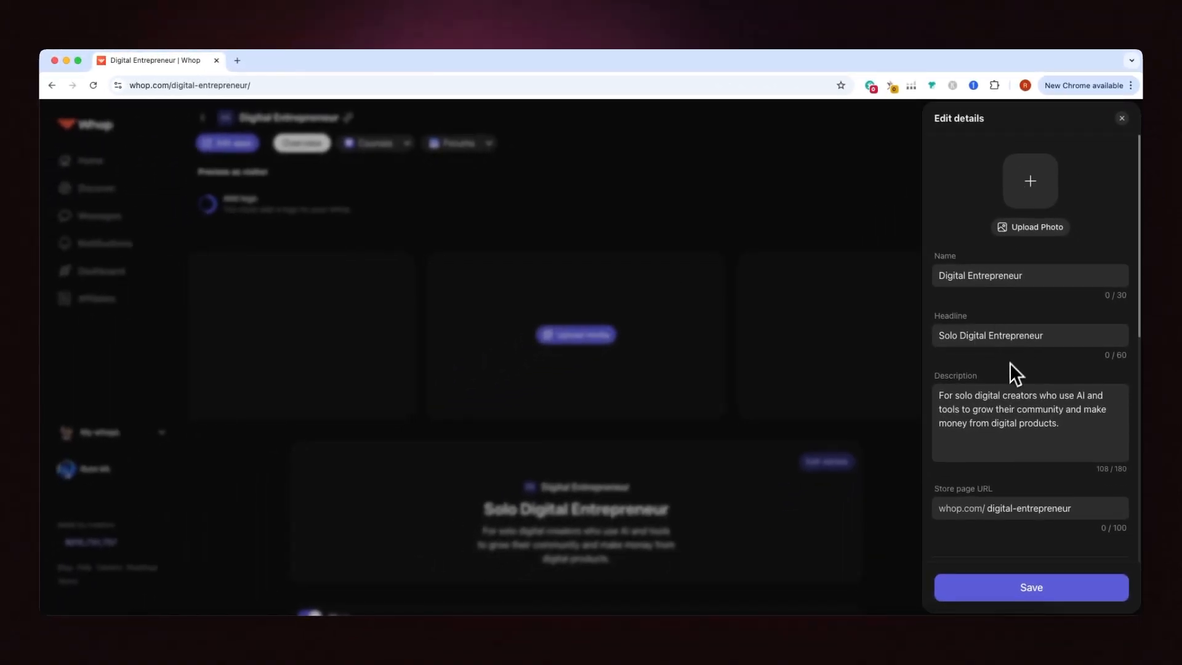
{"action": "scroll", "coordinate": [998, 486], "scroll_direction": "down", "scroll_amount": 5}
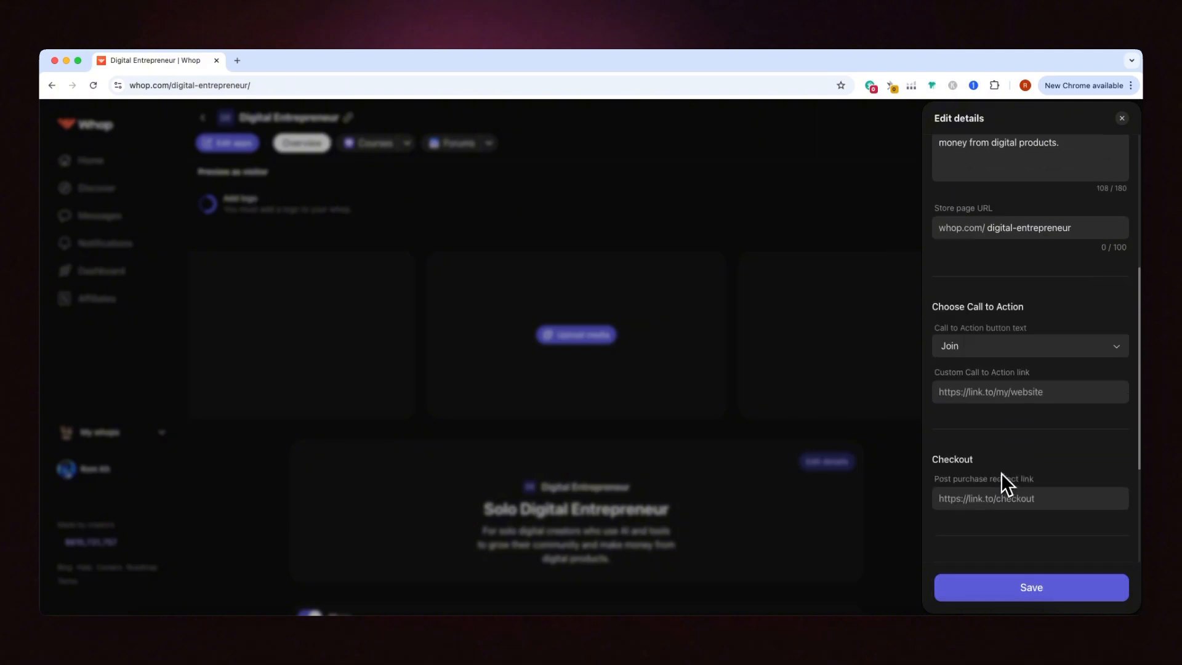
{"action": "left_click", "coordinate": [1016, 329]}
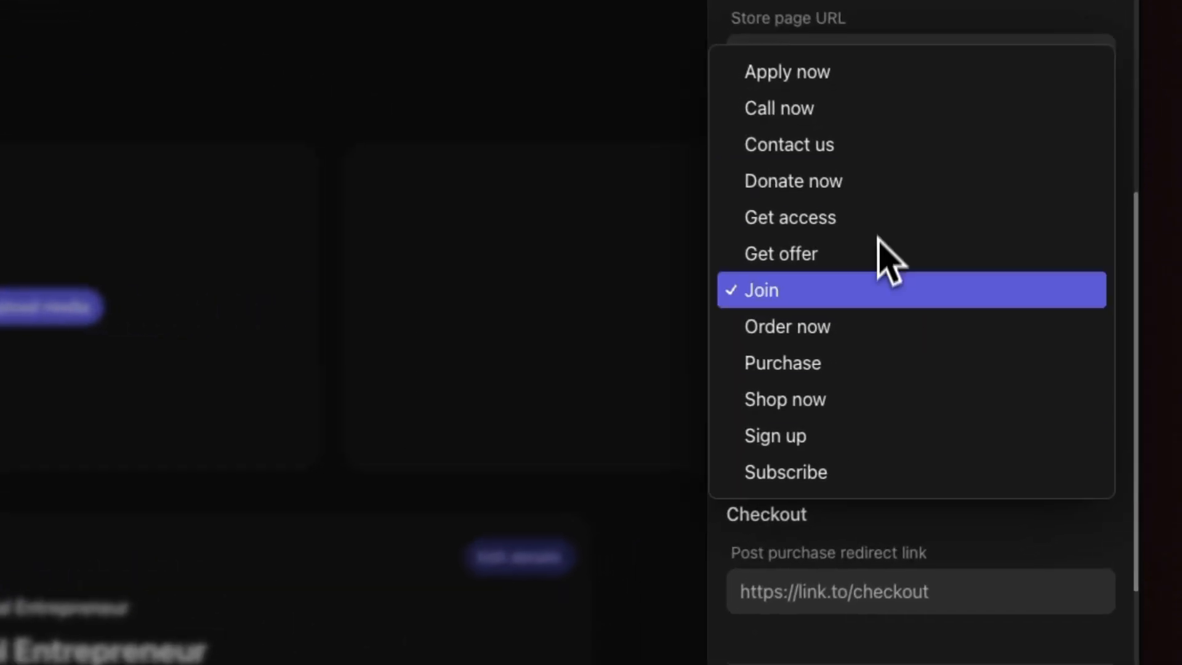
{"action": "left_click", "coordinate": [955, 530]}
{"action": "scroll", "coordinate": [912, 382], "scroll_direction": "down", "scroll_amount": 5}
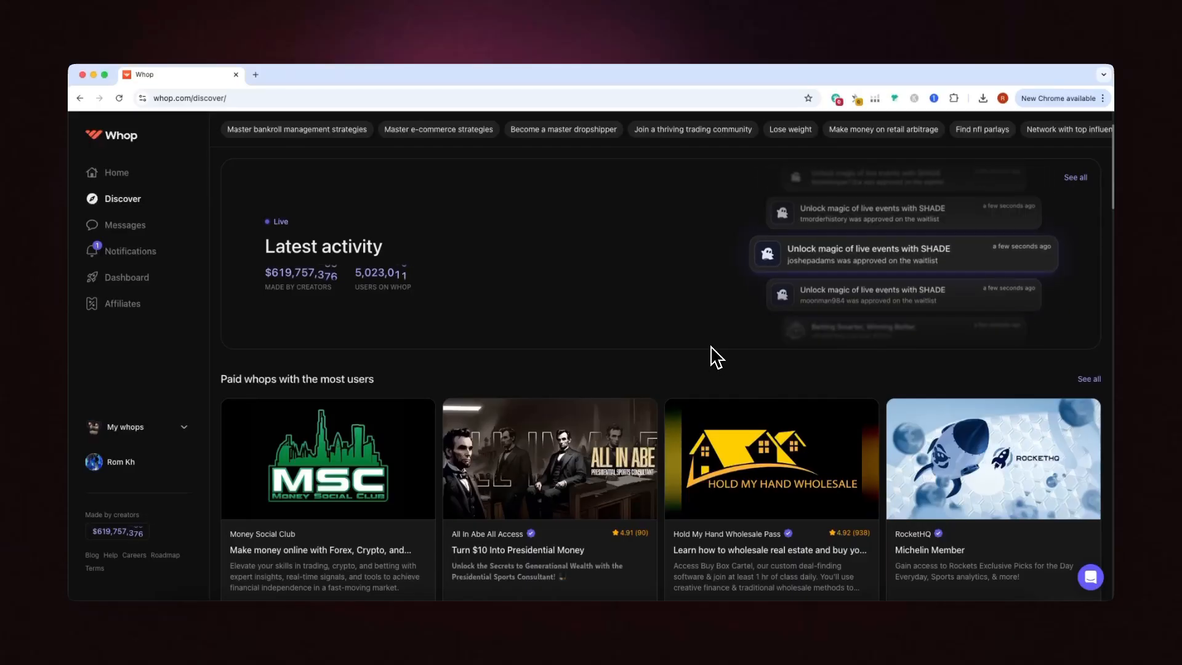
Browse the paid and free whops with the most users on the Discover page
{"action": "scroll", "coordinate": [712, 352], "scroll_direction": "down", "scroll_amount": 5}
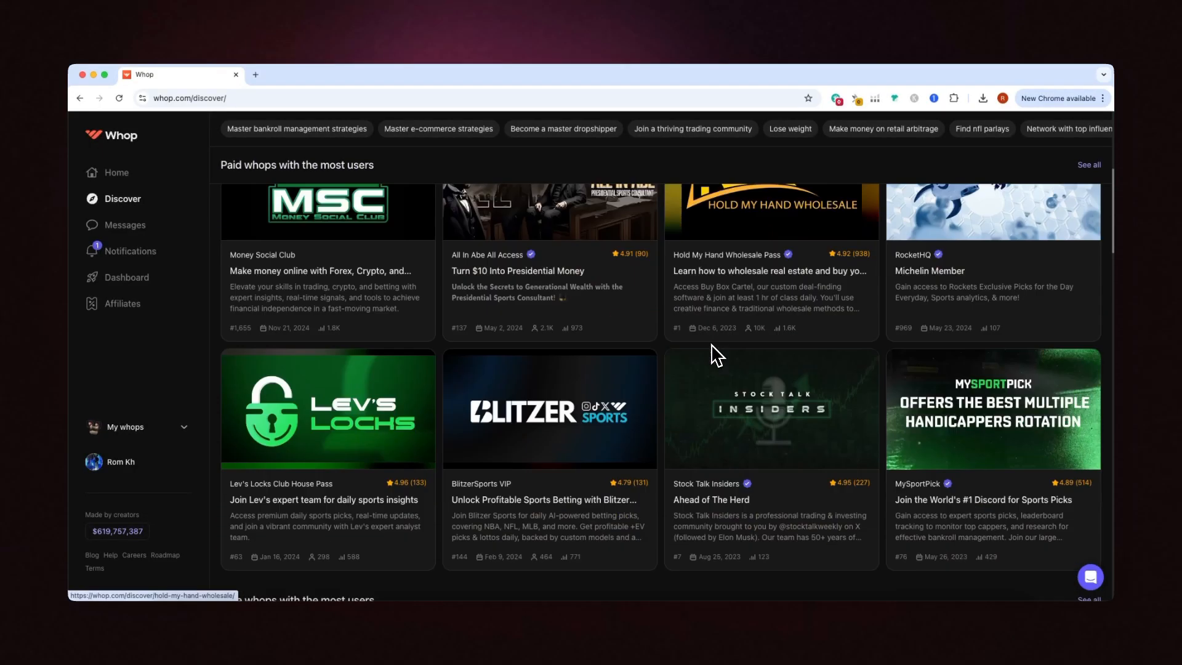
{"action": "scroll", "coordinate": [716, 355], "scroll_direction": "down", "scroll_amount": 5}
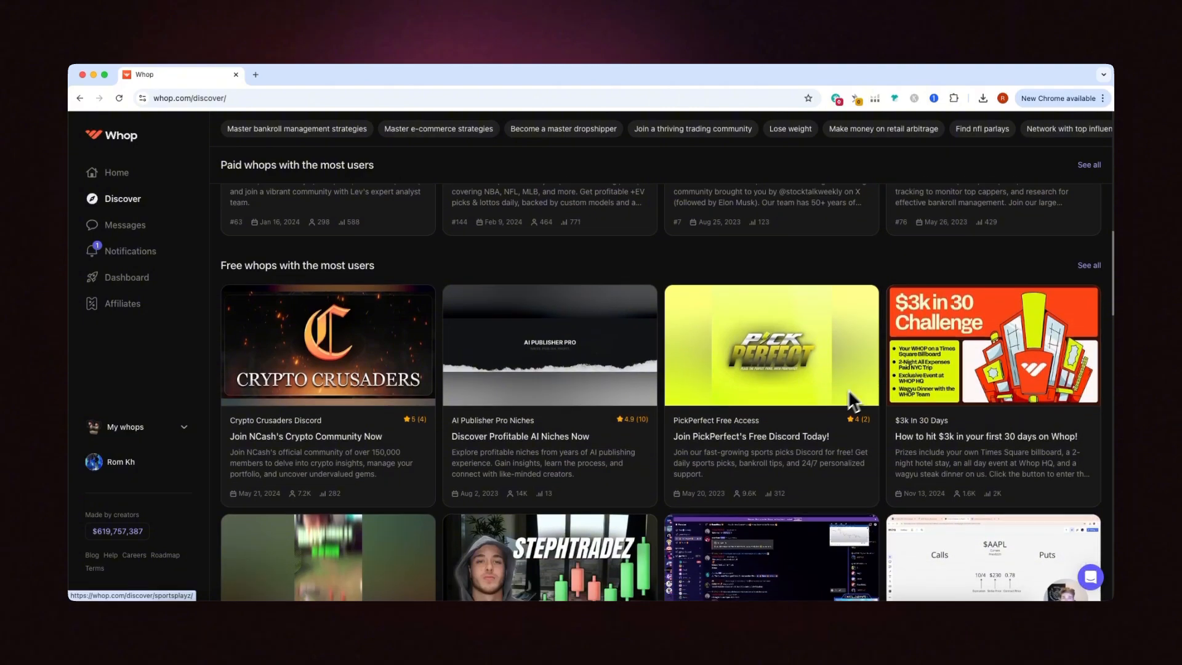
{"action": "scroll", "coordinate": [853, 402], "scroll_direction": "down", "scroll_amount": 9}
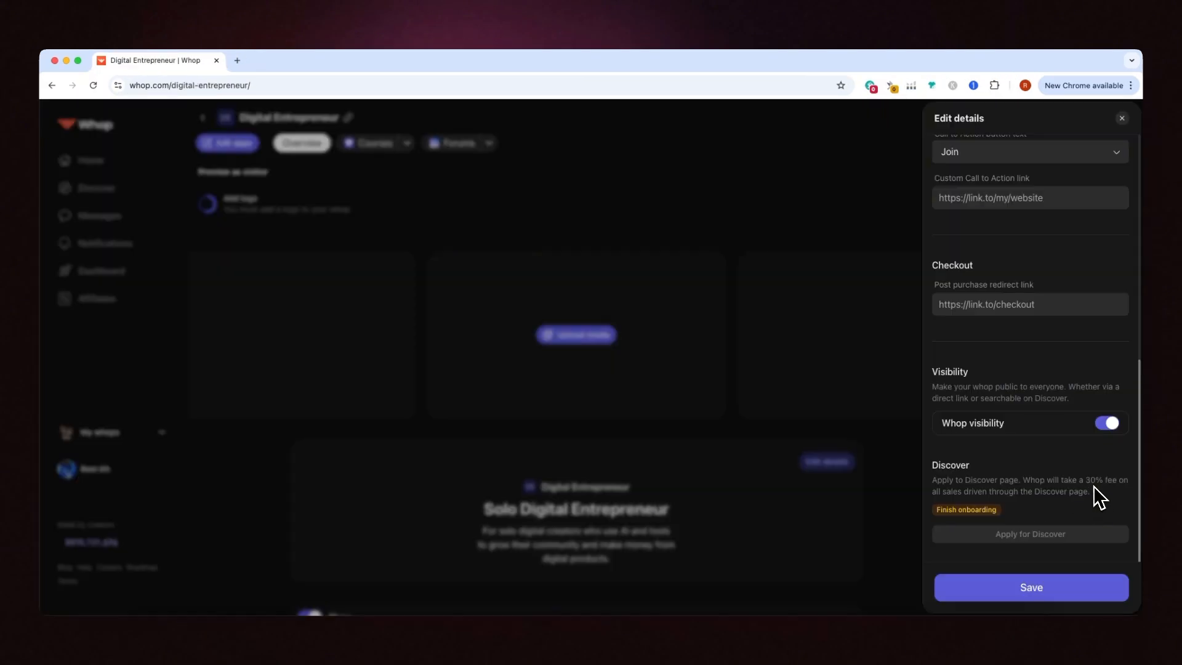
Close the whop's details, reopen them from the Solo Digital Entrepreneur section, and close them again without changes
{"action": "left_click", "coordinate": [1122, 118]}
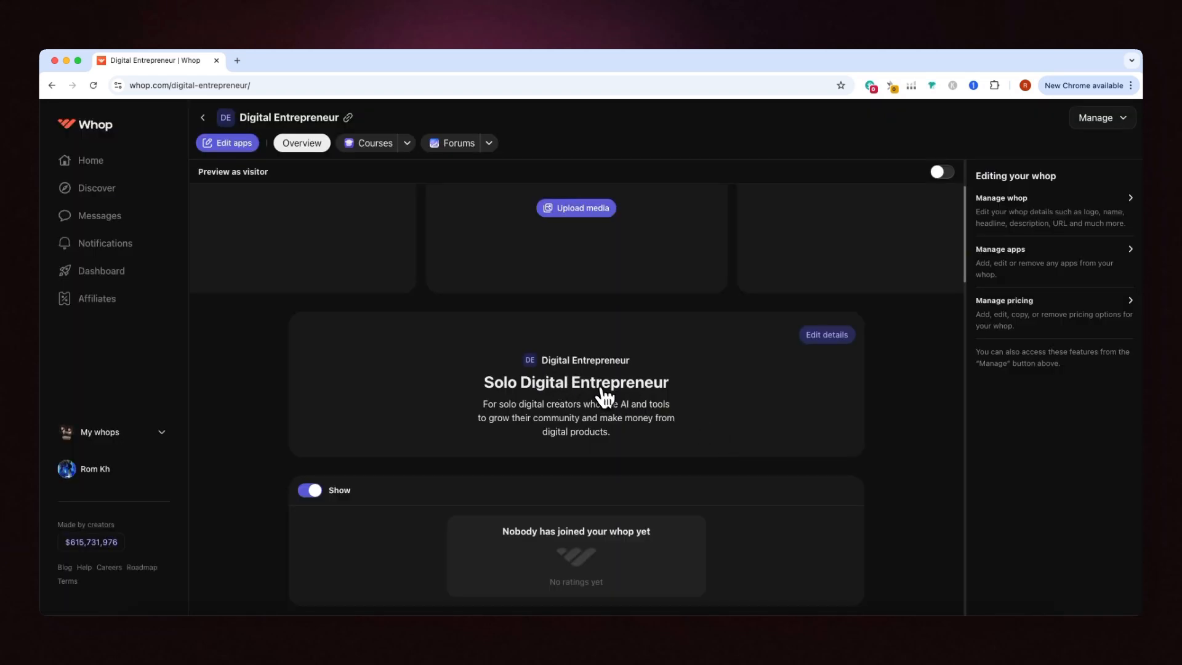
{"action": "left_click", "coordinate": [827, 334]}
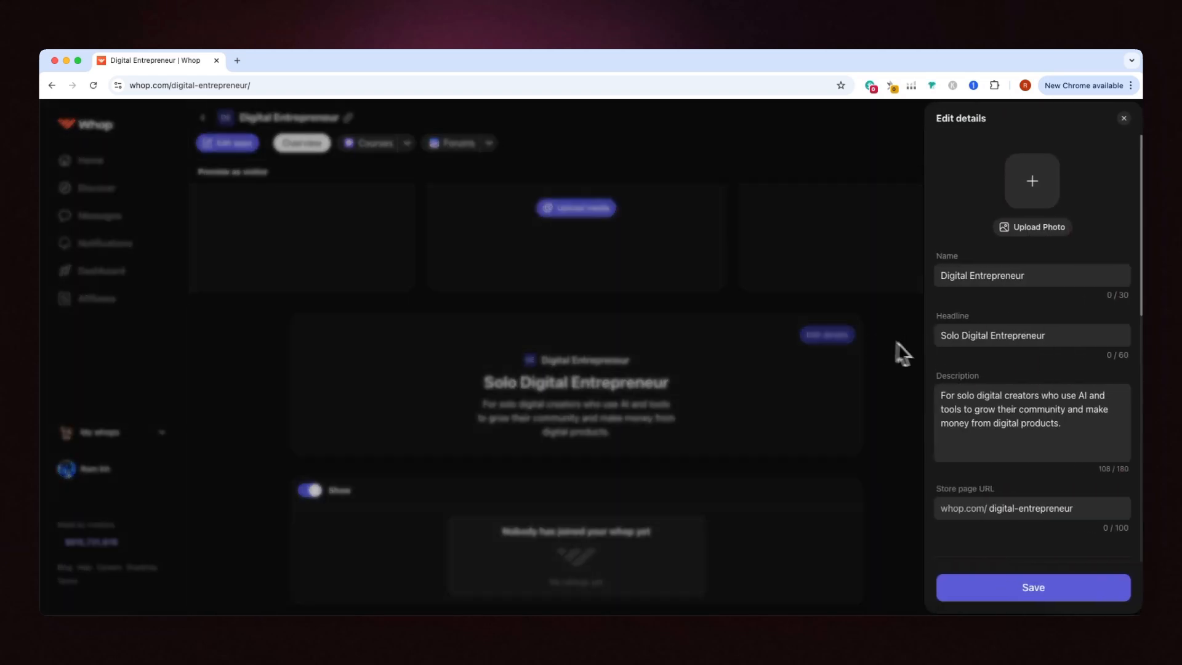
{"action": "left_click", "coordinate": [850, 370]}
Hide the member and ratings section on the whop's overview page
{"action": "scroll", "coordinate": [763, 376], "scroll_direction": "down", "scroll_amount": 3}
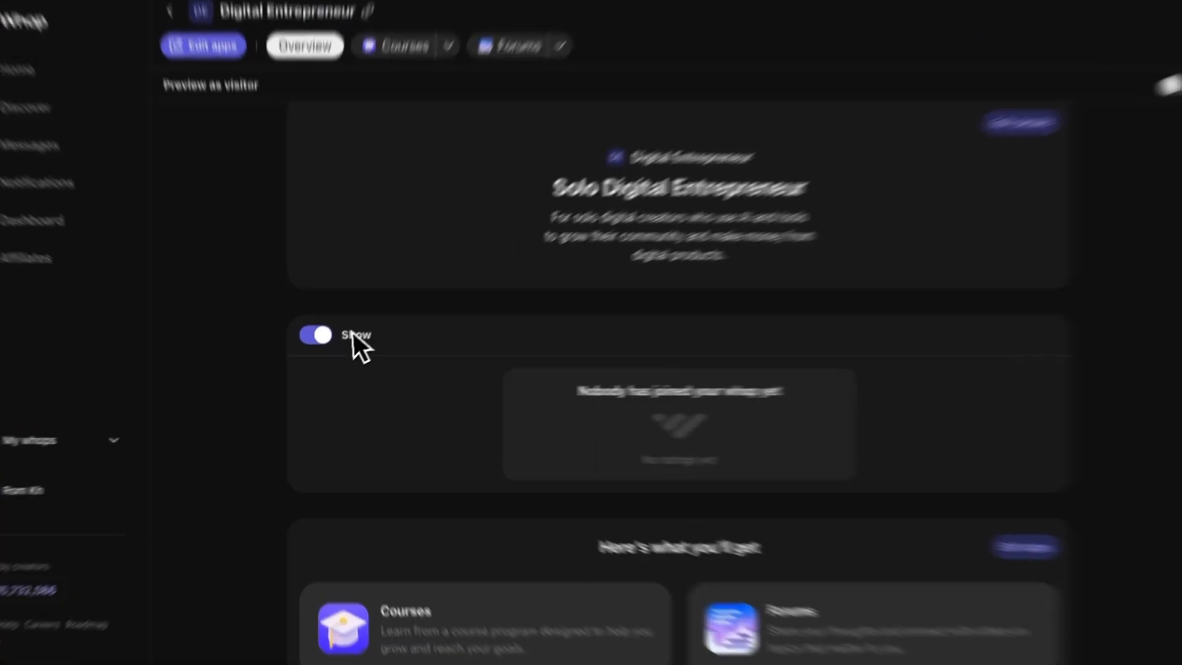
{"action": "left_click", "coordinate": [311, 355]}
Open the whop's app editing and examine the full list of new apps that can be added, from Chat to HTML
{"action": "scroll", "coordinate": [447, 371], "scroll_direction": "down", "scroll_amount": 3}
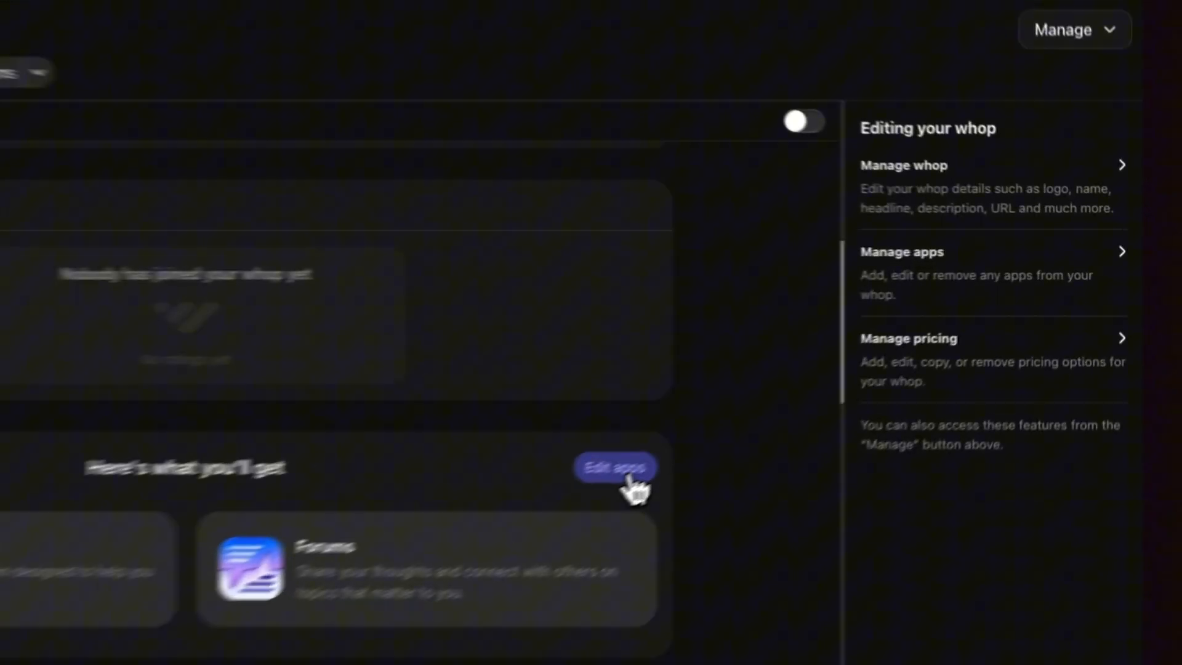
{"action": "left_click", "coordinate": [833, 378]}
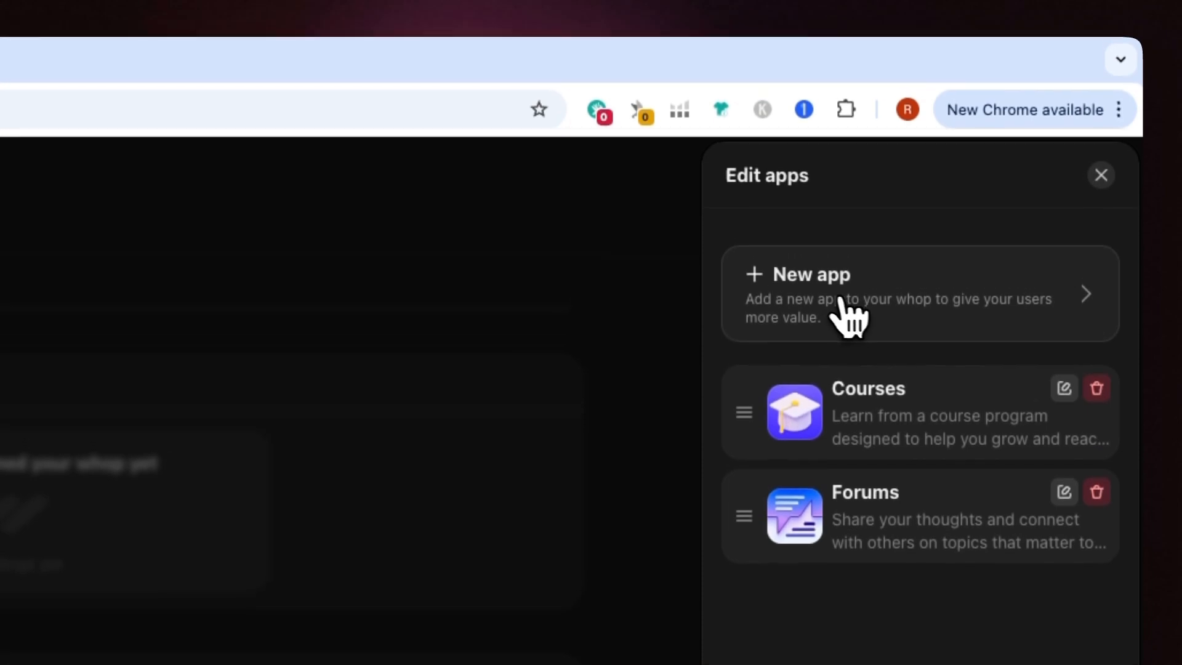
{"action": "left_click", "coordinate": [840, 121]}
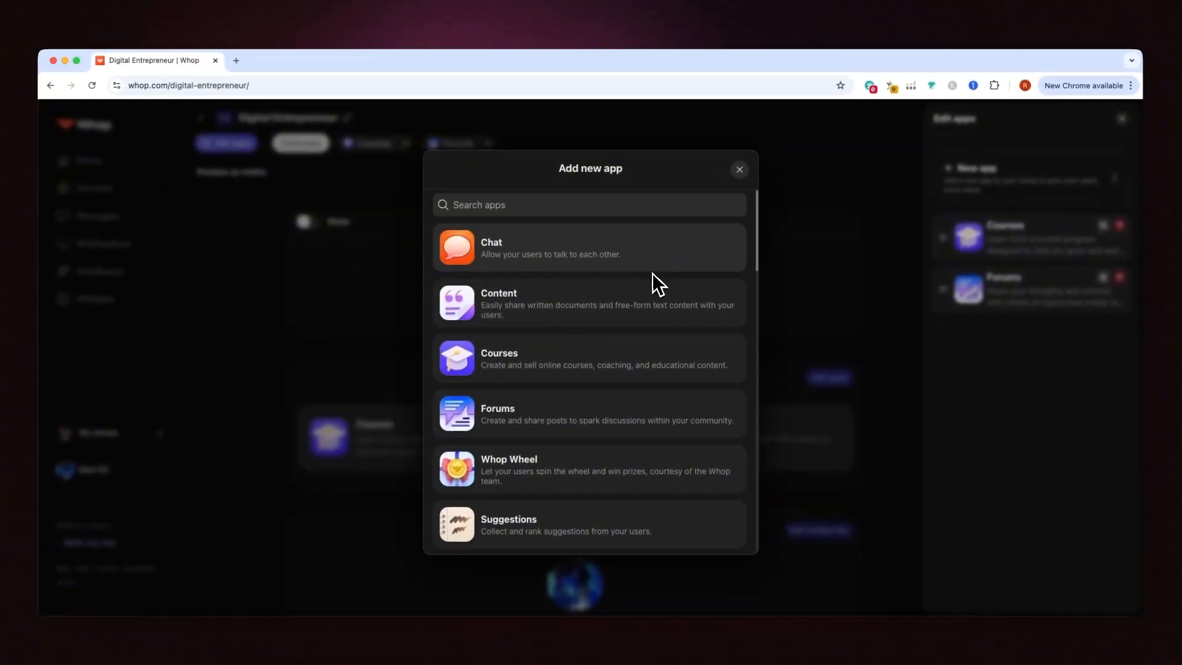
{"action": "scroll", "coordinate": [578, 307], "scroll_direction": "down", "scroll_amount": 5}
{"action": "scroll", "coordinate": [652, 274], "scroll_direction": "down", "scroll_amount": 10}
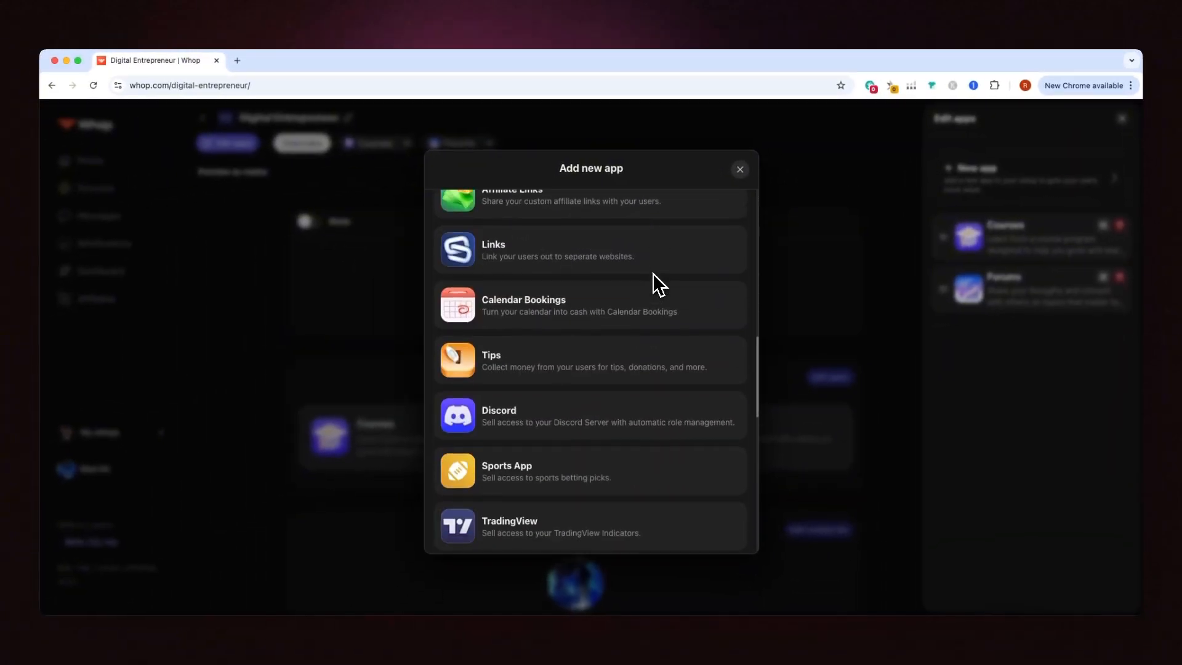
{"action": "scroll", "coordinate": [642, 353], "scroll_direction": "down", "scroll_amount": 3}
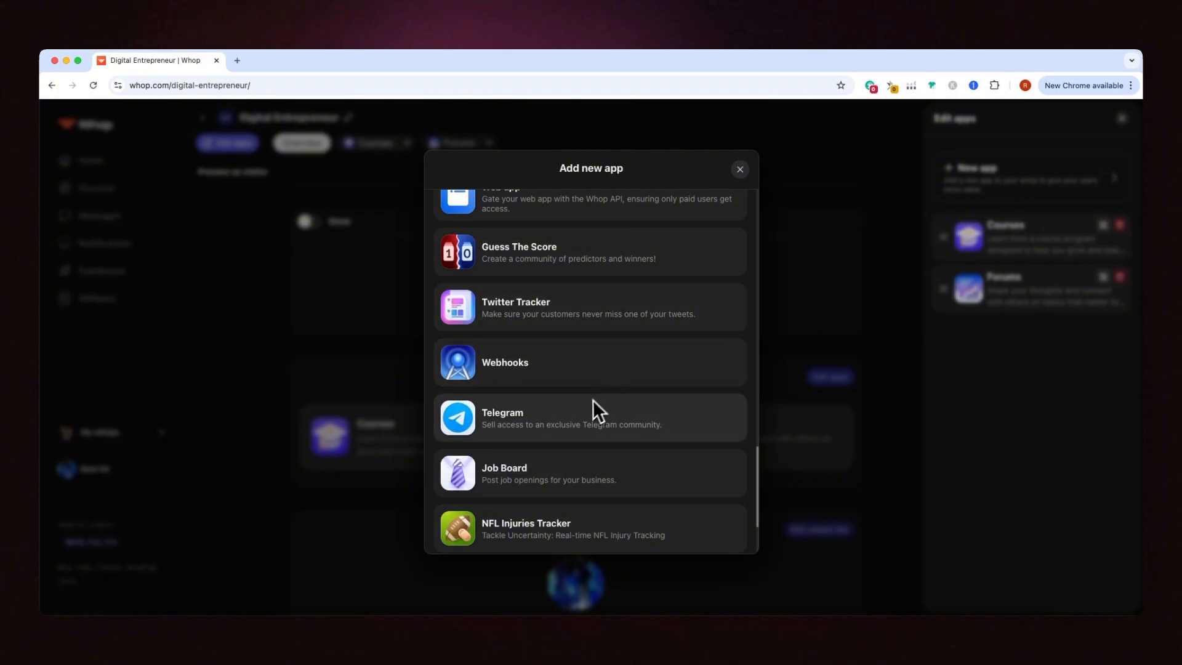
{"action": "scroll", "coordinate": [615, 455], "scroll_direction": "up", "scroll_amount": 3}
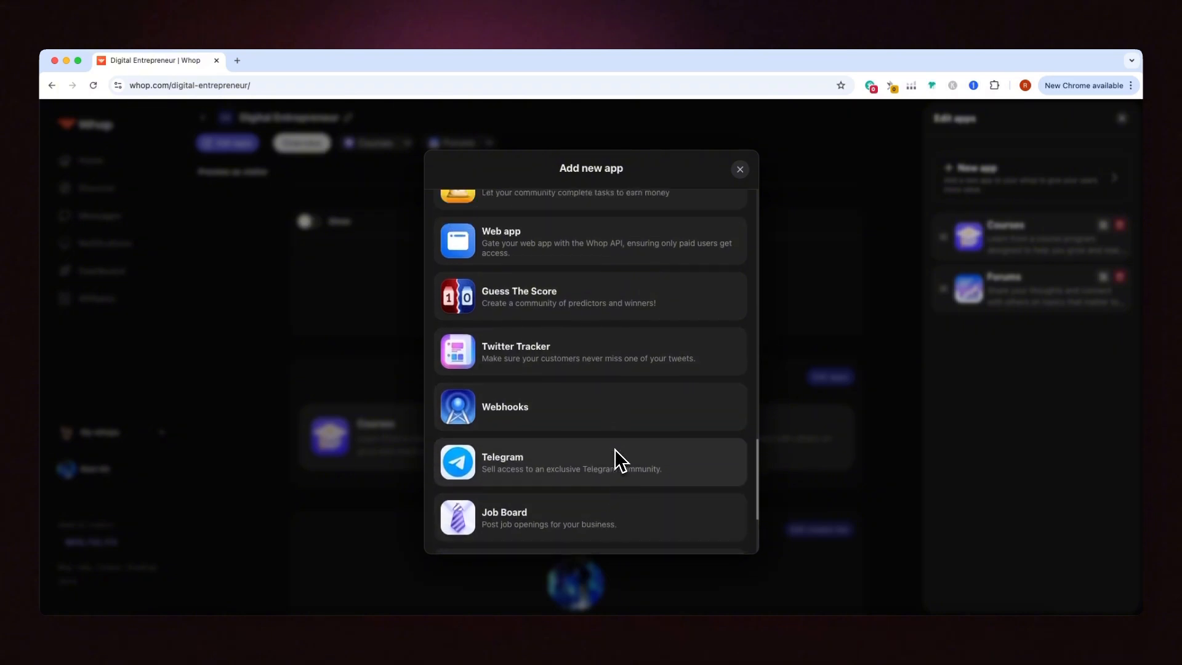
{"action": "scroll", "coordinate": [615, 445], "scroll_direction": "down", "scroll_amount": 4}
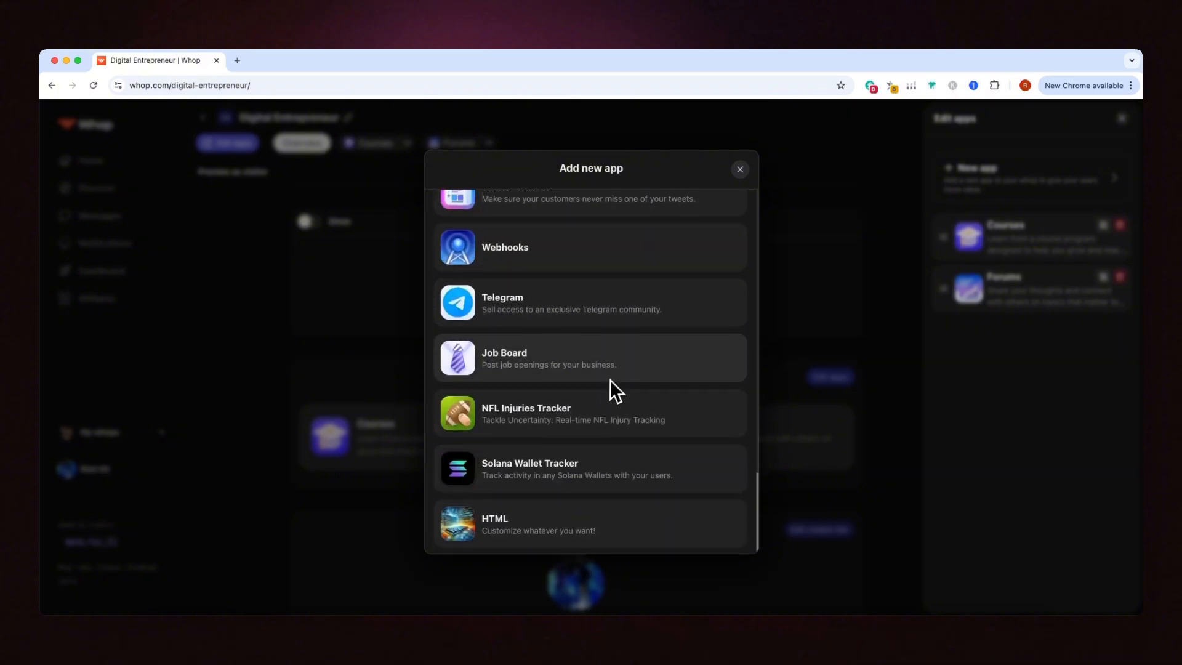
{"action": "scroll", "coordinate": [671, 289], "scroll_direction": "up", "scroll_amount": 2}
{"action": "left_click", "coordinate": [740, 169]}
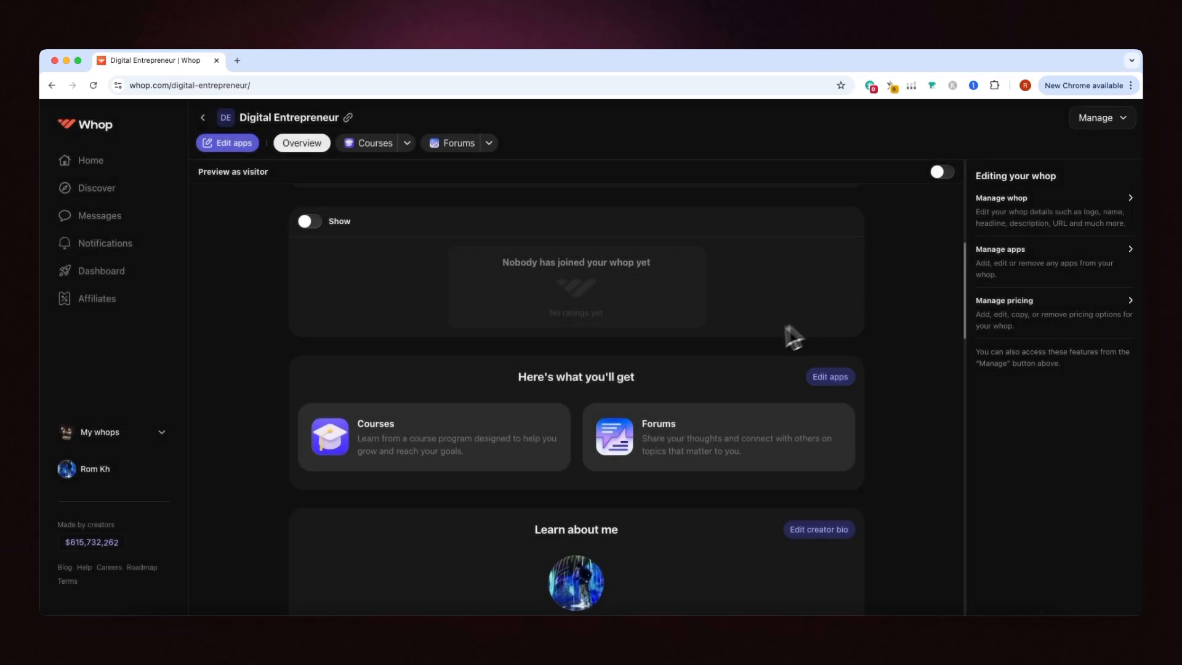
Open the creator bio for editing in the Learn about me section and close it without entering text
{"action": "scroll", "coordinate": [758, 342], "scroll_direction": "down", "scroll_amount": 2}
{"action": "scroll", "coordinate": [749, 346], "scroll_direction": "down", "scroll_amount": 1}
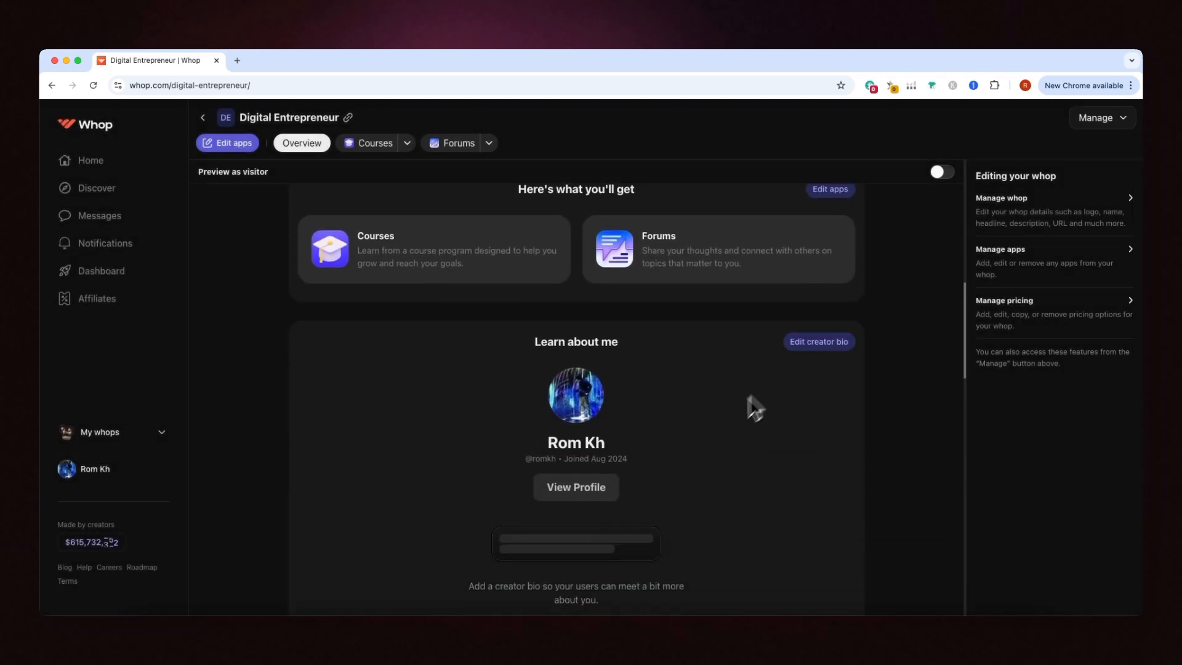
{"action": "scroll", "coordinate": [756, 408], "scroll_direction": "down", "scroll_amount": 2}
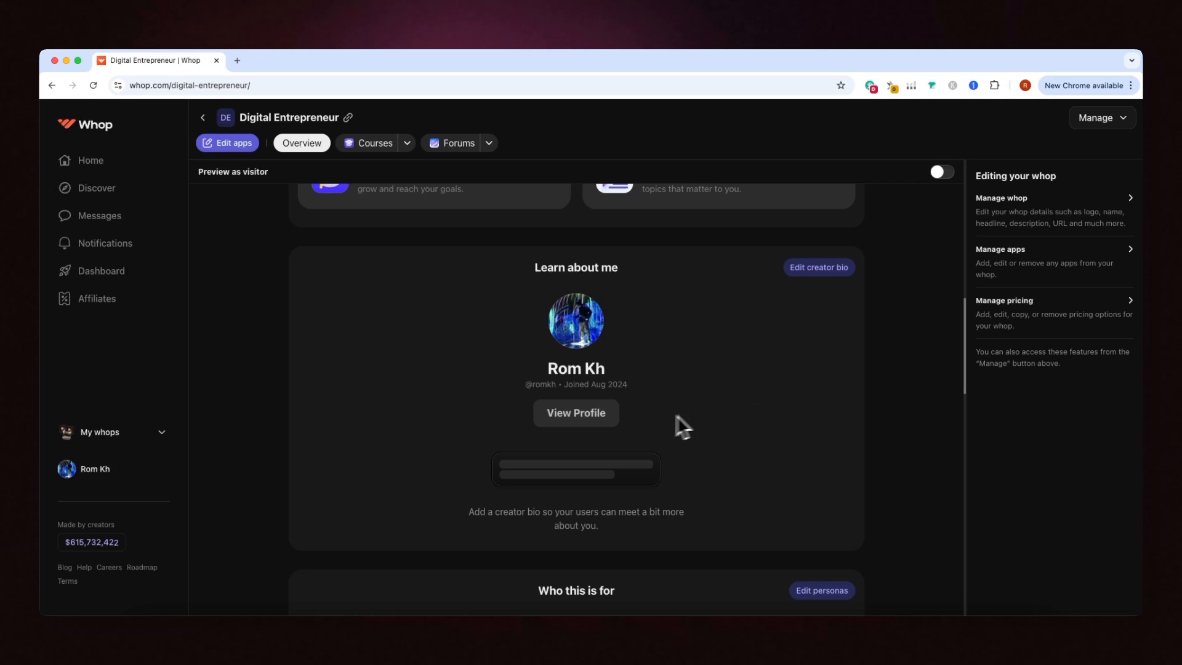
{"action": "left_click", "coordinate": [824, 271]}
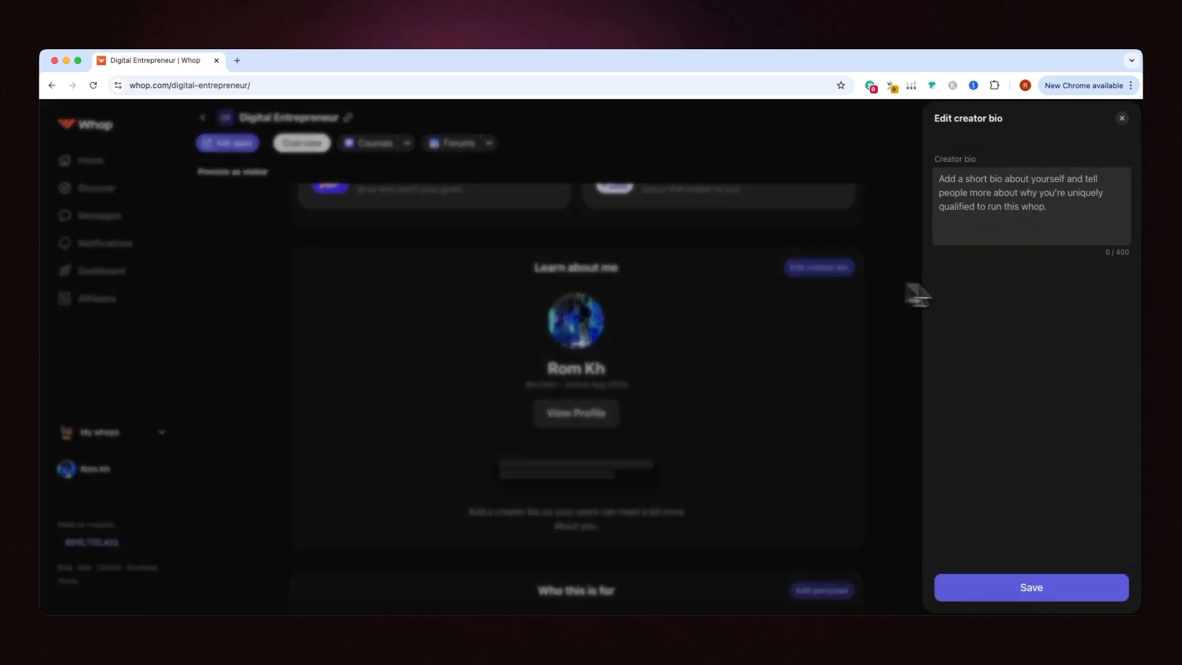
{"action": "left_click", "coordinate": [1020, 215]}
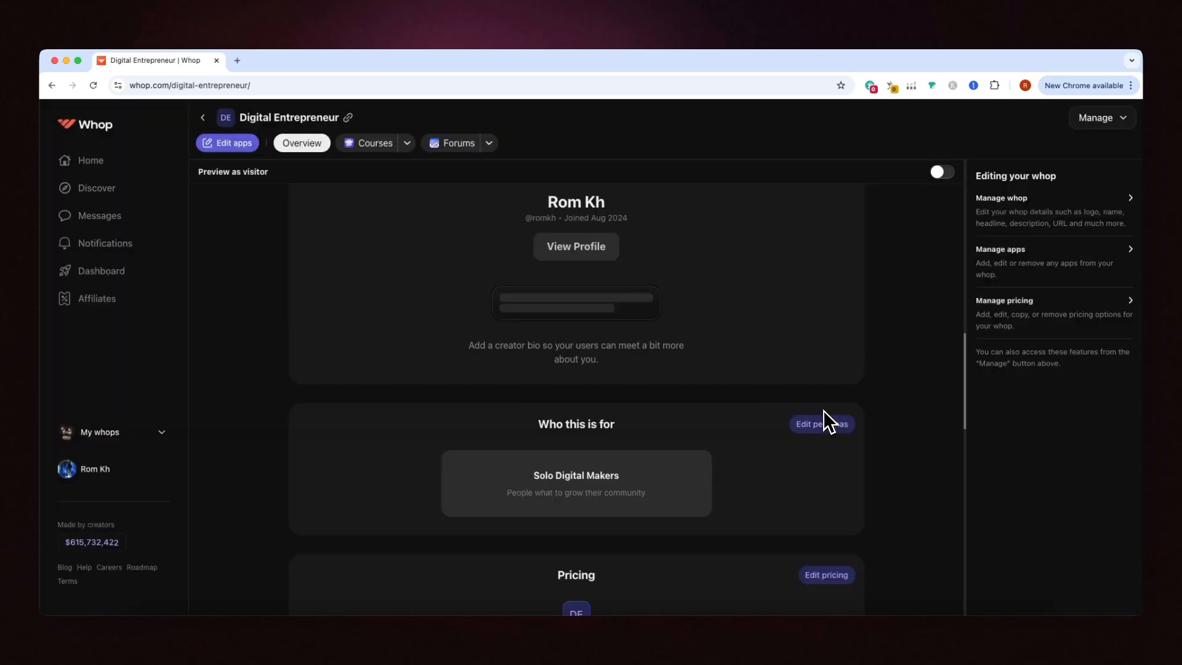
View the persona editing options for the Who this is for section and close them without changes
{"action": "scroll", "coordinate": [801, 401], "scroll_direction": "down", "scroll_amount": 1}
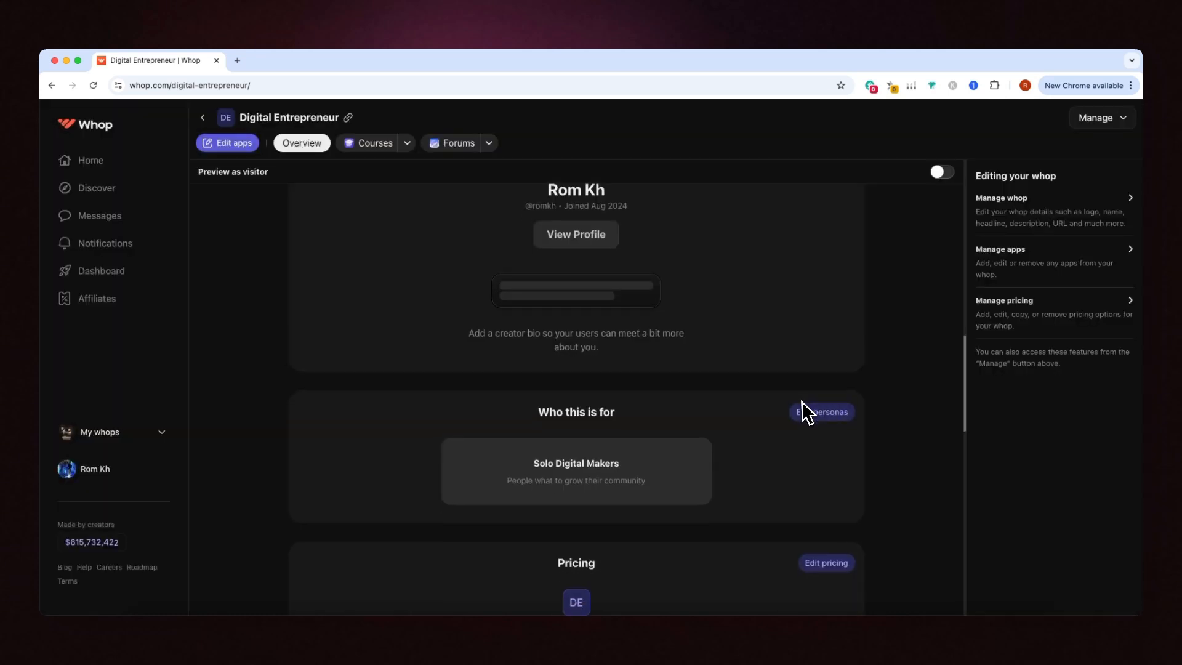
{"action": "scroll", "coordinate": [756, 430], "scroll_direction": "down", "scroll_amount": 1}
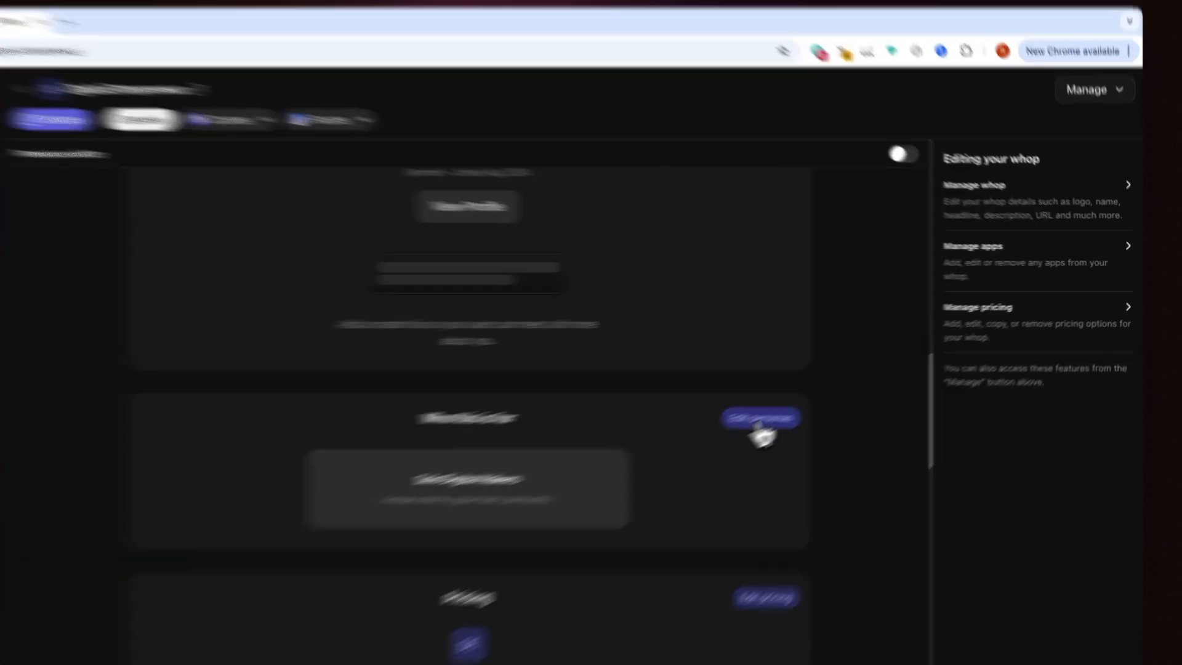
{"action": "left_click", "coordinate": [822, 394]}
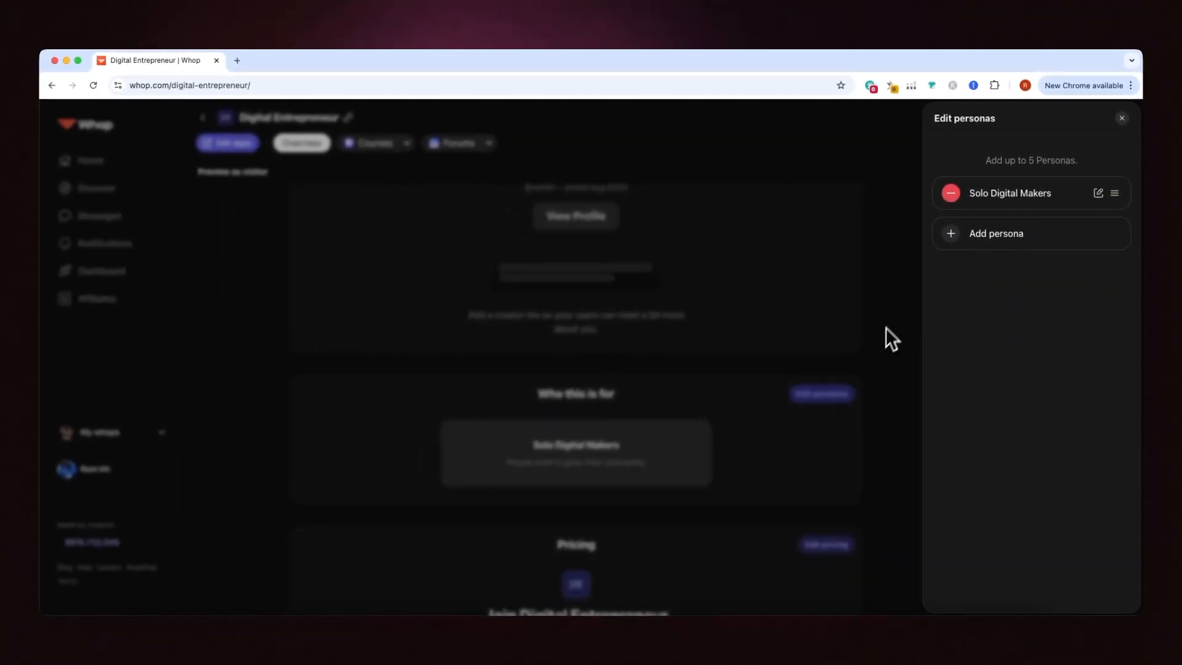
{"action": "left_click", "coordinate": [872, 349]}
Start adding a pricing option in the Pricing section and make it Free
{"action": "scroll", "coordinate": [803, 446], "scroll_direction": "down", "scroll_amount": 5}
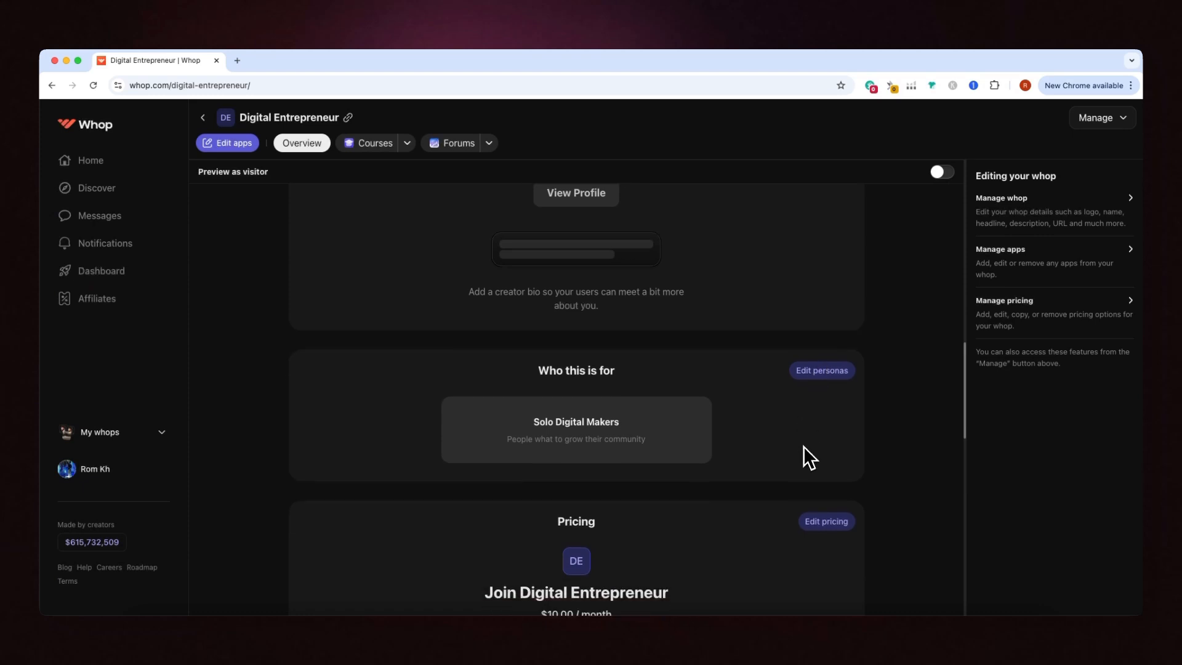
{"action": "scroll", "coordinate": [698, 447], "scroll_direction": "down", "scroll_amount": 2}
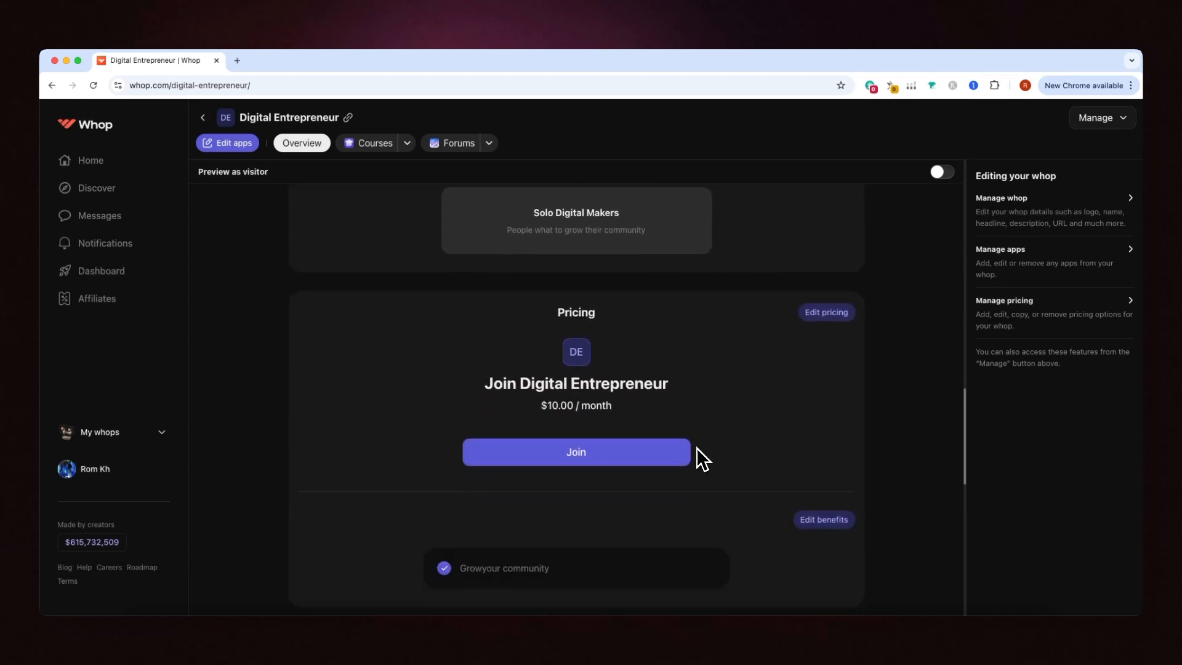
{"action": "left_click", "coordinate": [826, 326]}
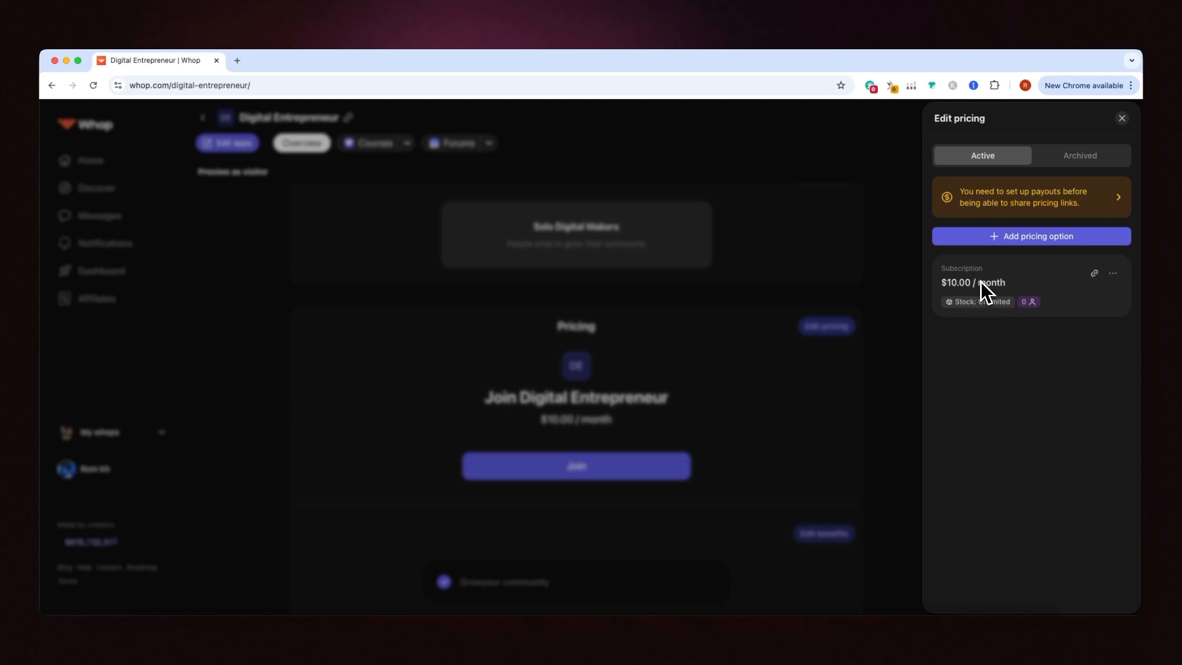
{"action": "left_click", "coordinate": [1003, 239]}
{"action": "left_click", "coordinate": [530, 364]}
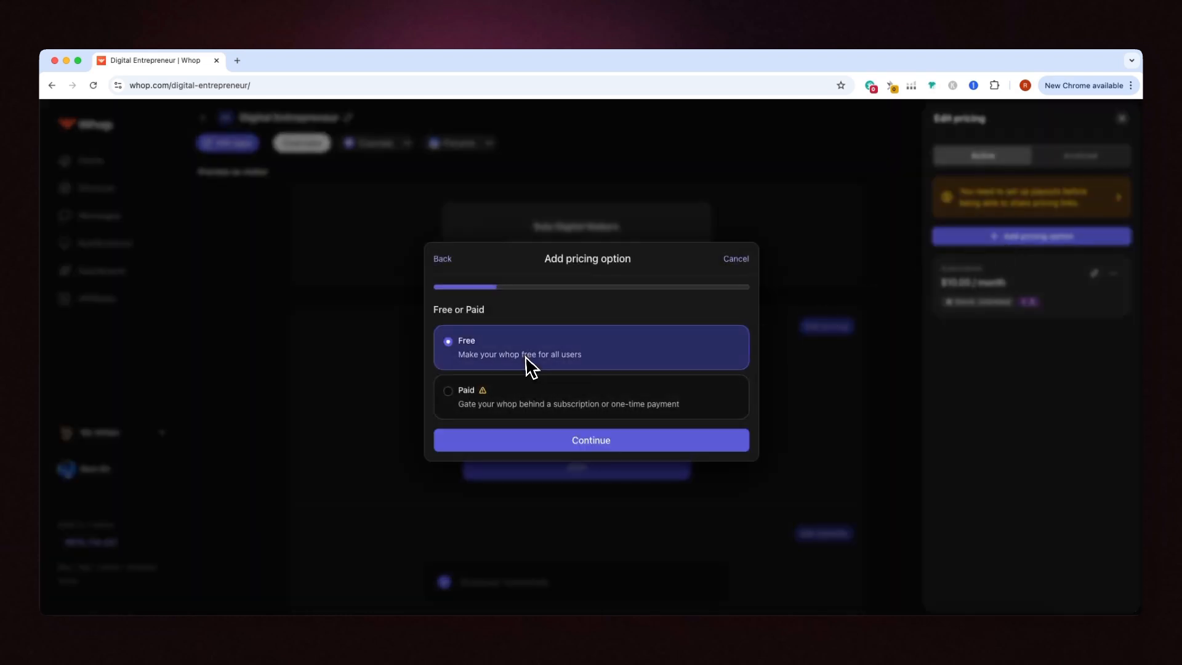
{"action": "left_click", "coordinate": [606, 444]}
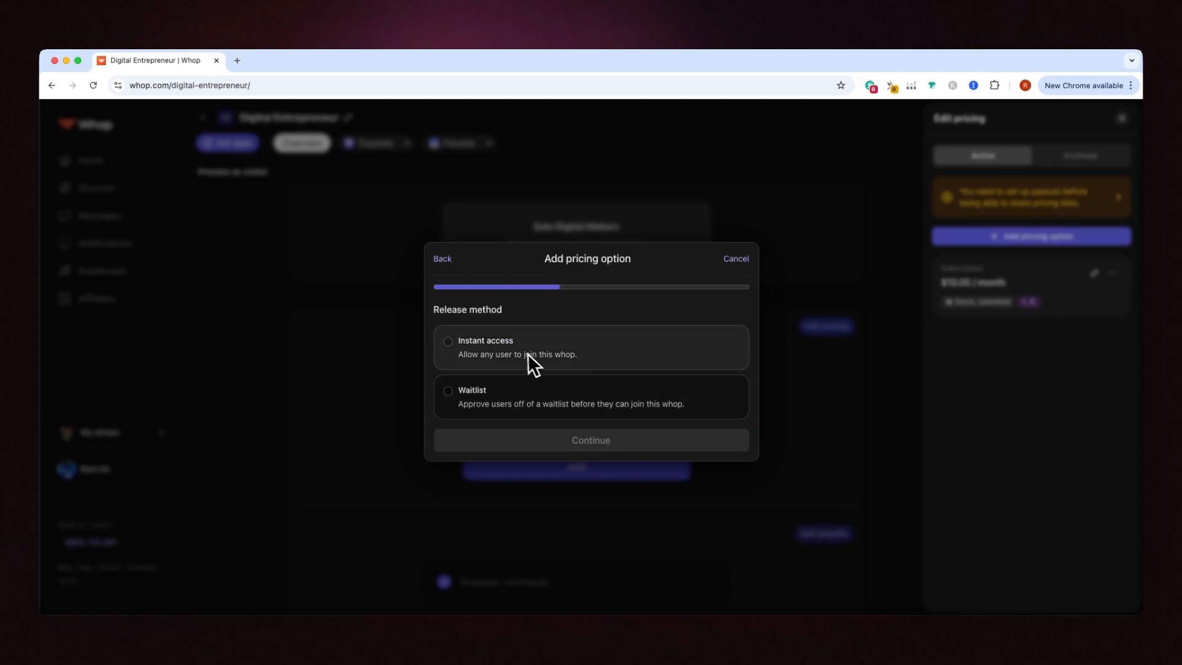
Finish the free pricing option with instant access, no expiry and public visibility, and close the pricing editor
{"action": "left_click", "coordinate": [502, 348]}
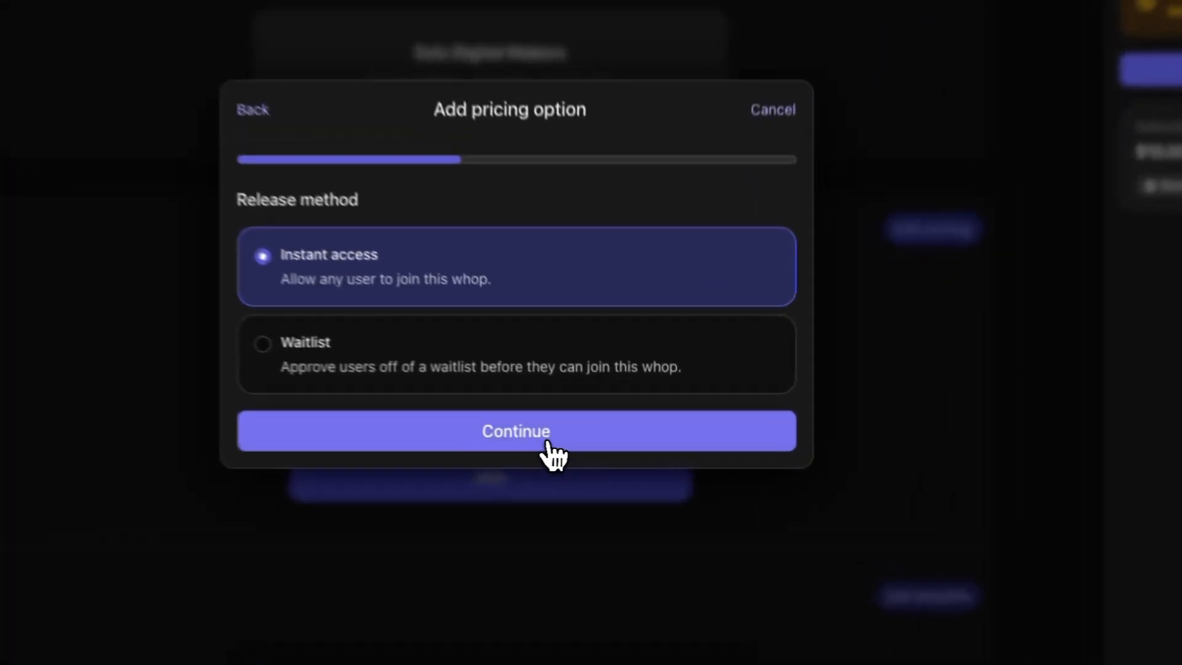
{"action": "left_click", "coordinate": [600, 444]}
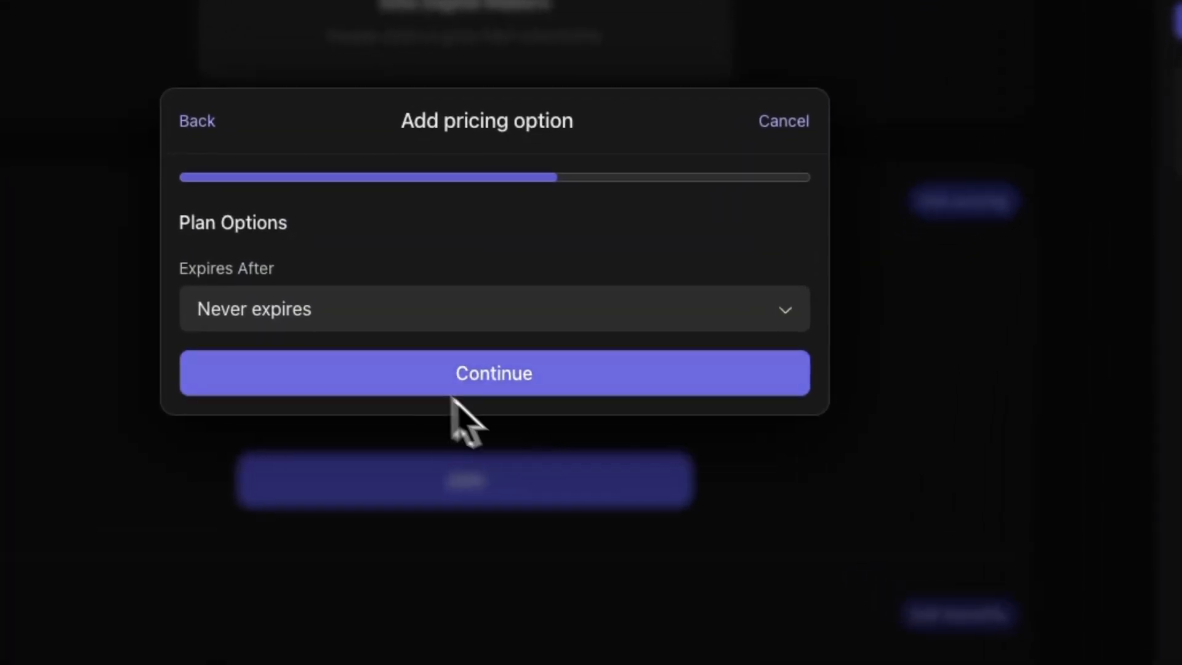
{"action": "left_click", "coordinate": [409, 314]}
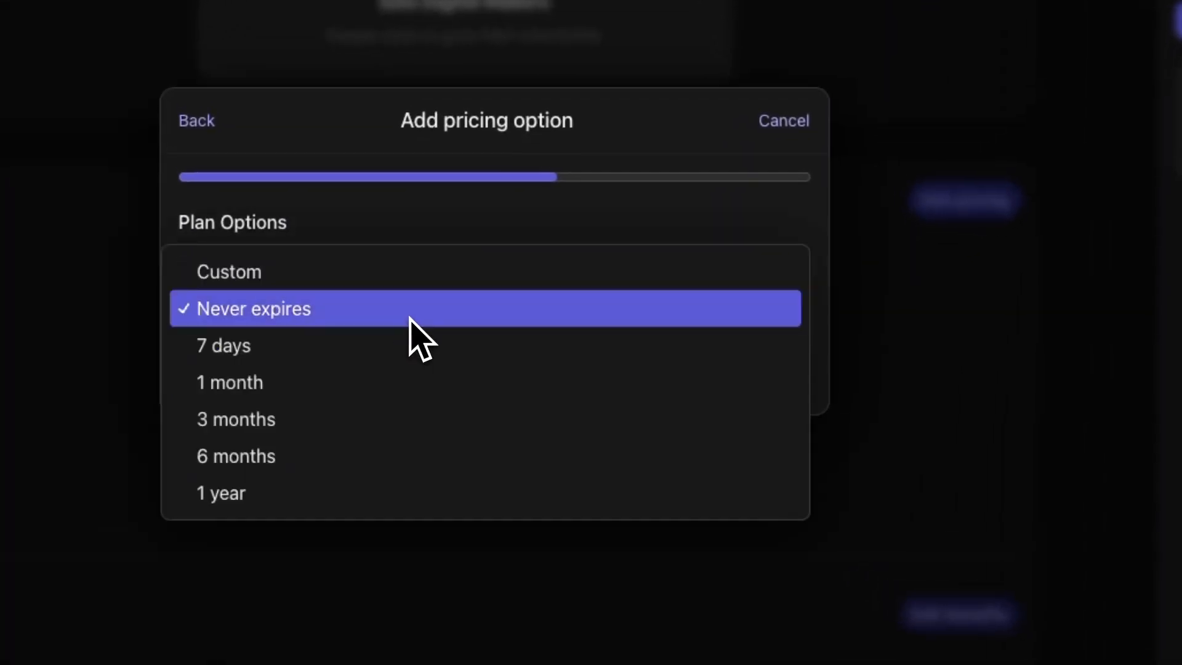
{"action": "left_click", "coordinate": [466, 276]}
{"action": "left_click", "coordinate": [542, 369]}
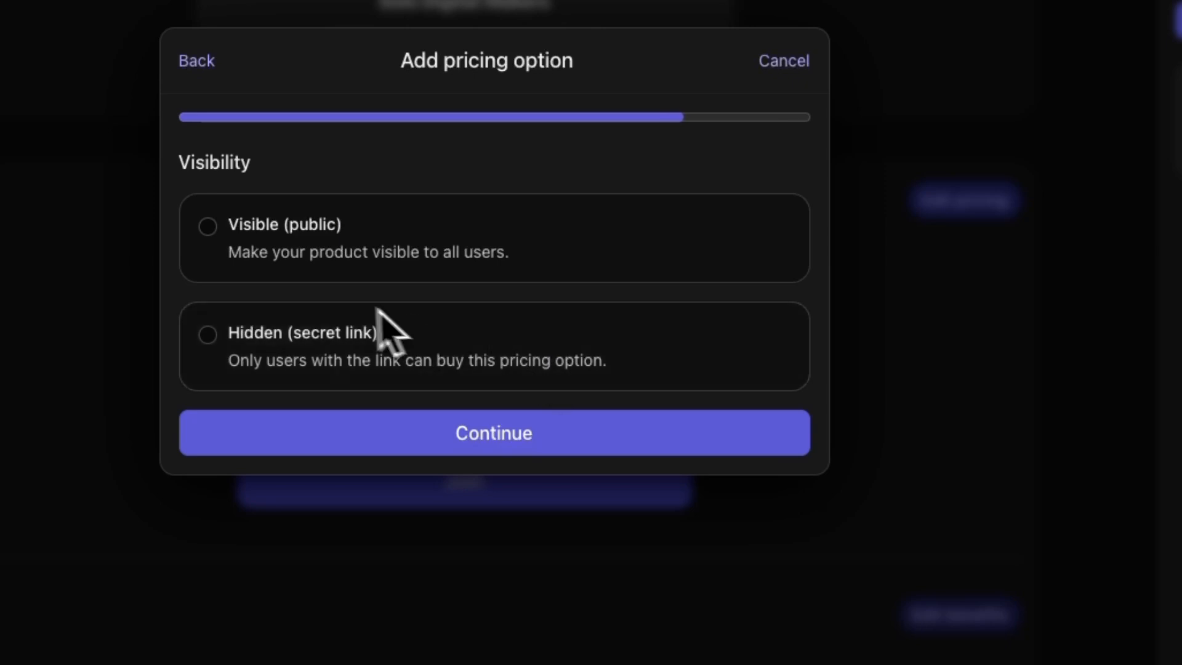
{"action": "left_click", "coordinate": [358, 245]}
{"action": "left_click", "coordinate": [665, 431]}
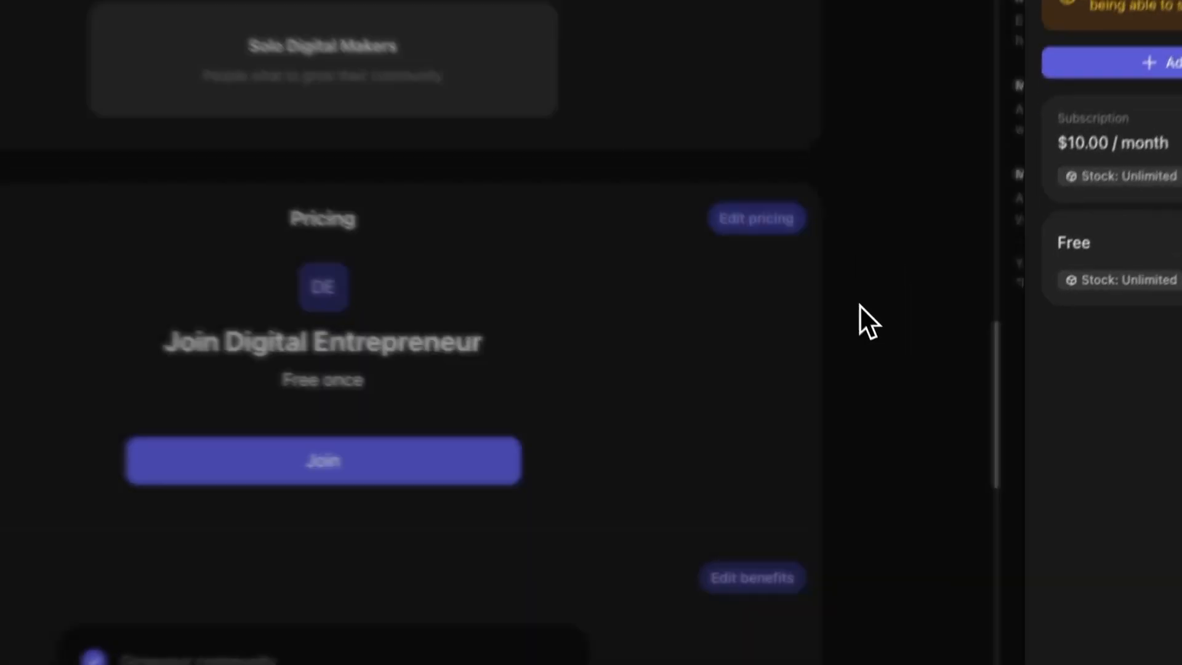
{"action": "left_click", "coordinate": [886, 385]}
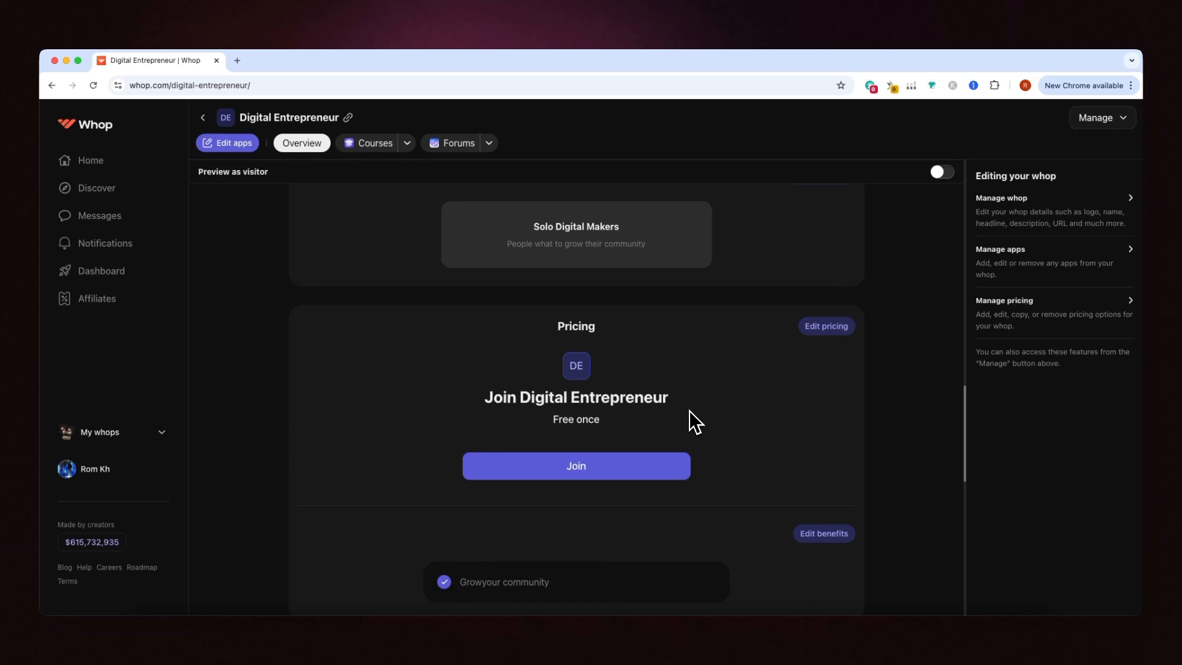
View the benefits editing options below the Pricing section and close them without changes
{"action": "scroll", "coordinate": [689, 410], "scroll_direction": "down", "scroll_amount": 3}
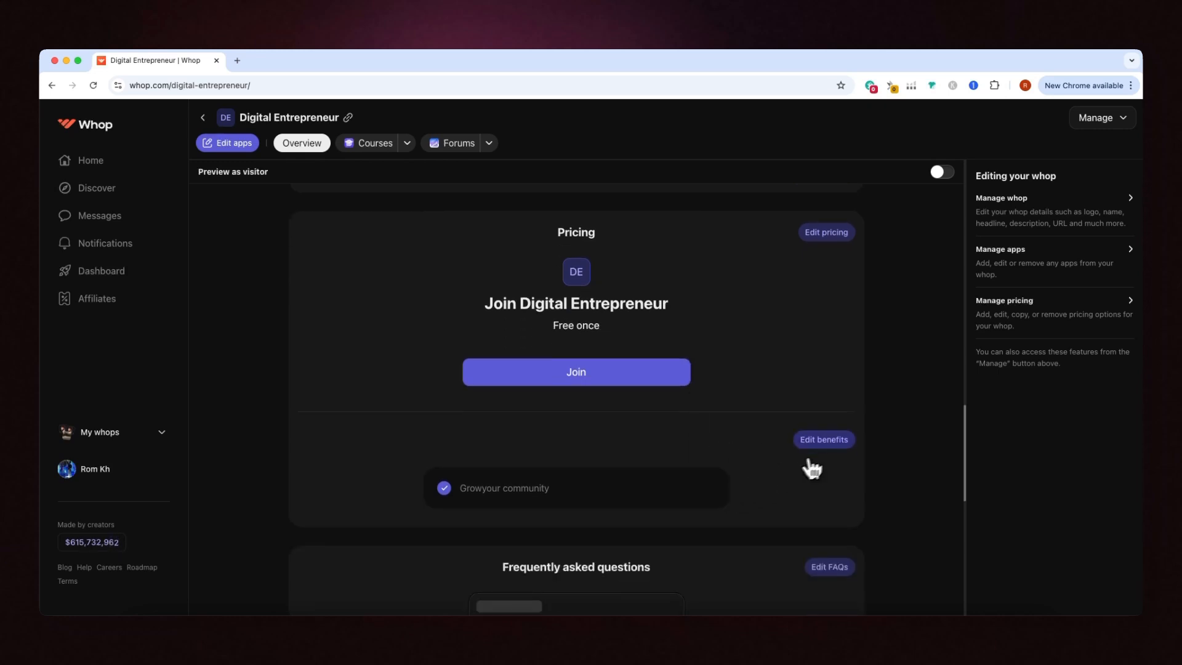
{"action": "left_click", "coordinate": [825, 441]}
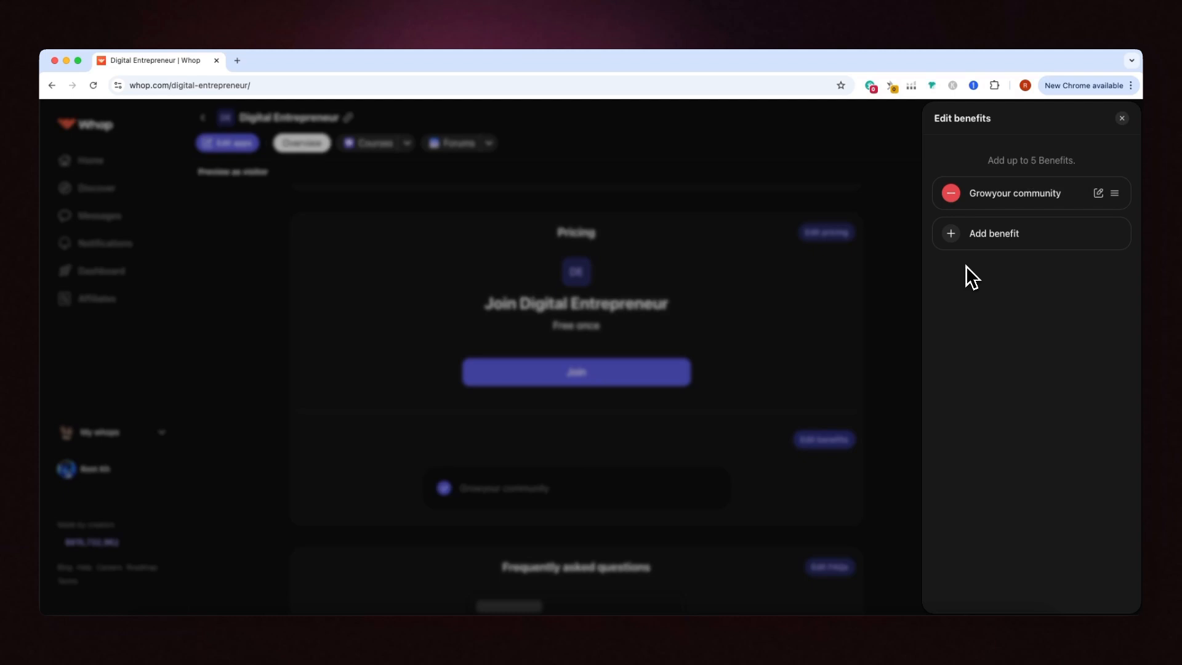
{"action": "left_click", "coordinate": [826, 404]}
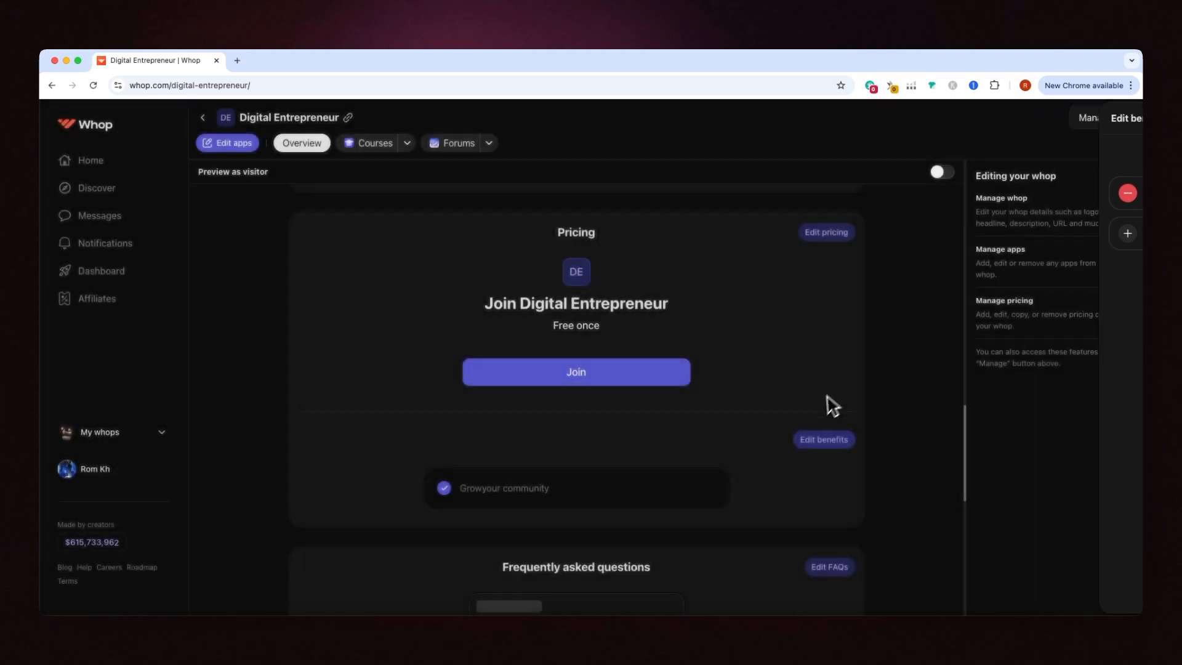
{"action": "left_click", "coordinate": [841, 444]}
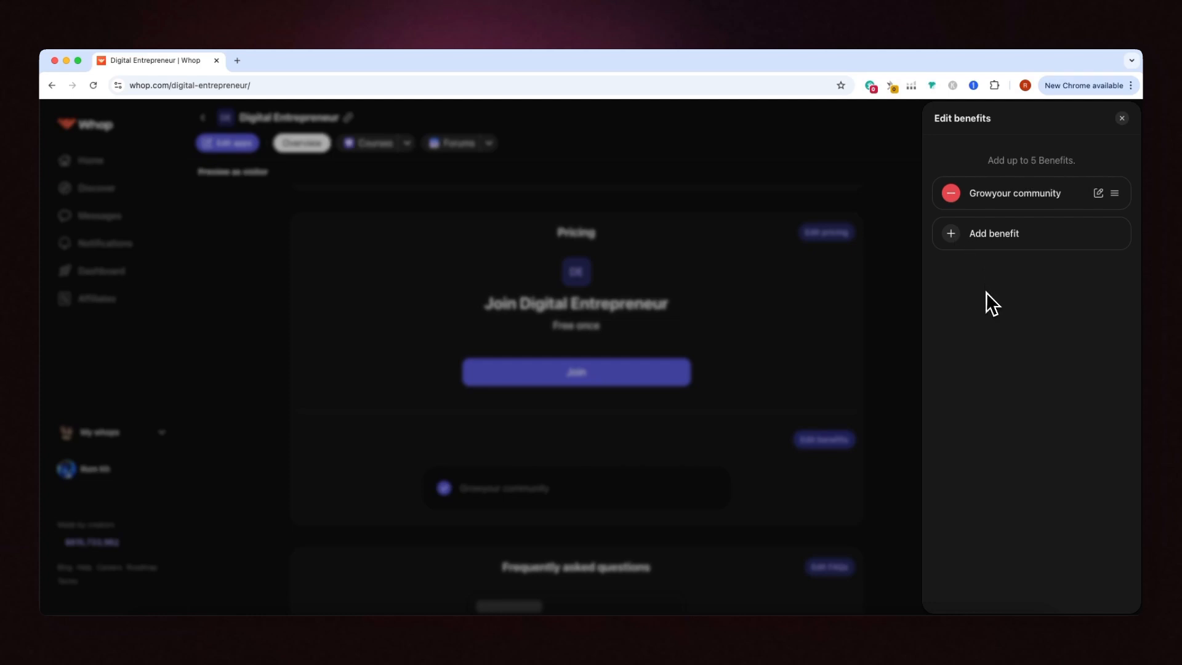
{"action": "left_click", "coordinate": [863, 346]}
View the FAQ editing options in the Frequently asked questions section and close them without adding a question
{"action": "scroll", "coordinate": [739, 430], "scroll_direction": "down", "scroll_amount": 4}
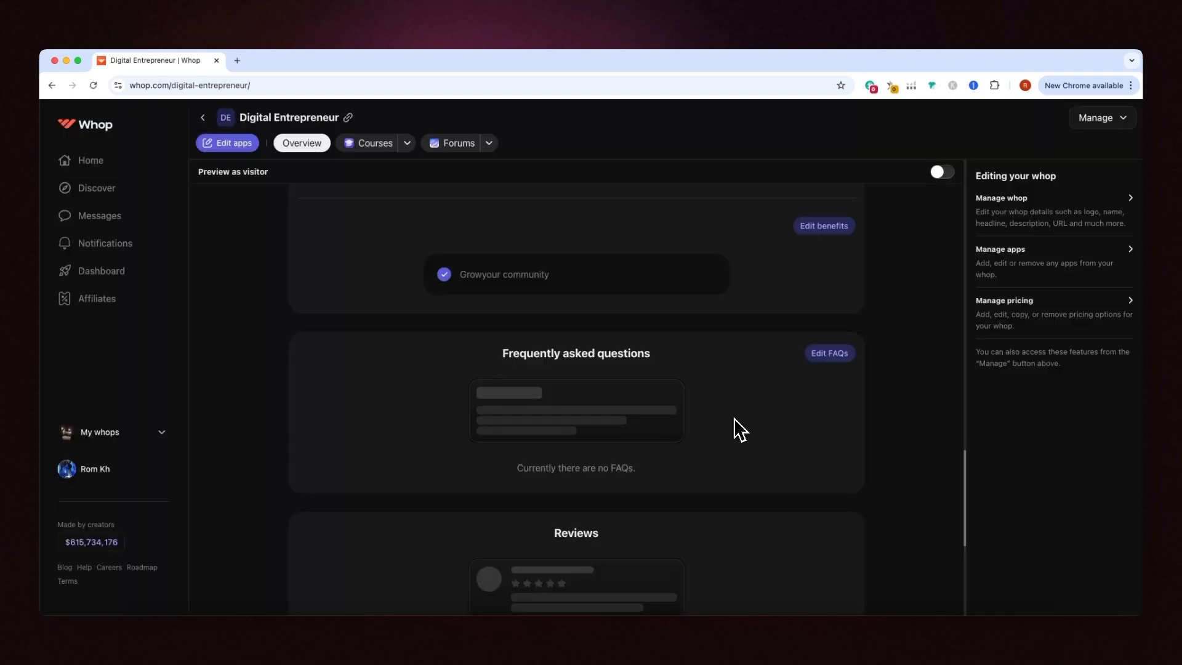
{"action": "left_click", "coordinate": [825, 364]}
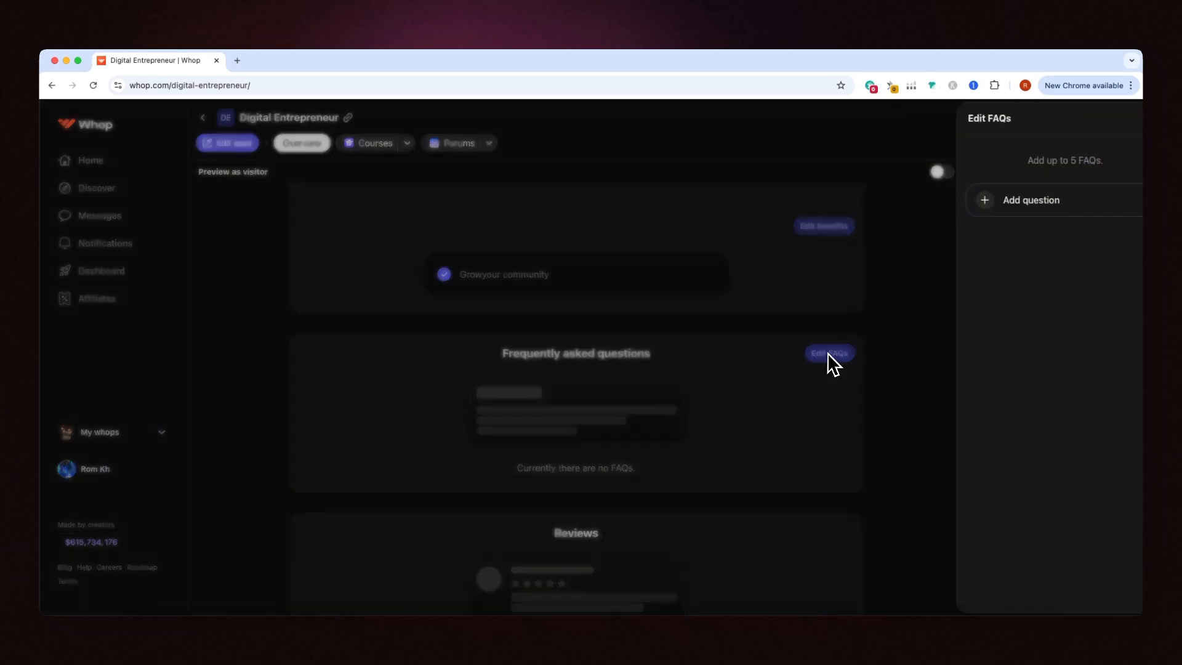
{"action": "left_click", "coordinate": [893, 318]}
View the affiliate settings of the Become an affiliate section, including the Allow affiliates option, and close them
{"action": "scroll", "coordinate": [834, 394], "scroll_direction": "down", "scroll_amount": 5}
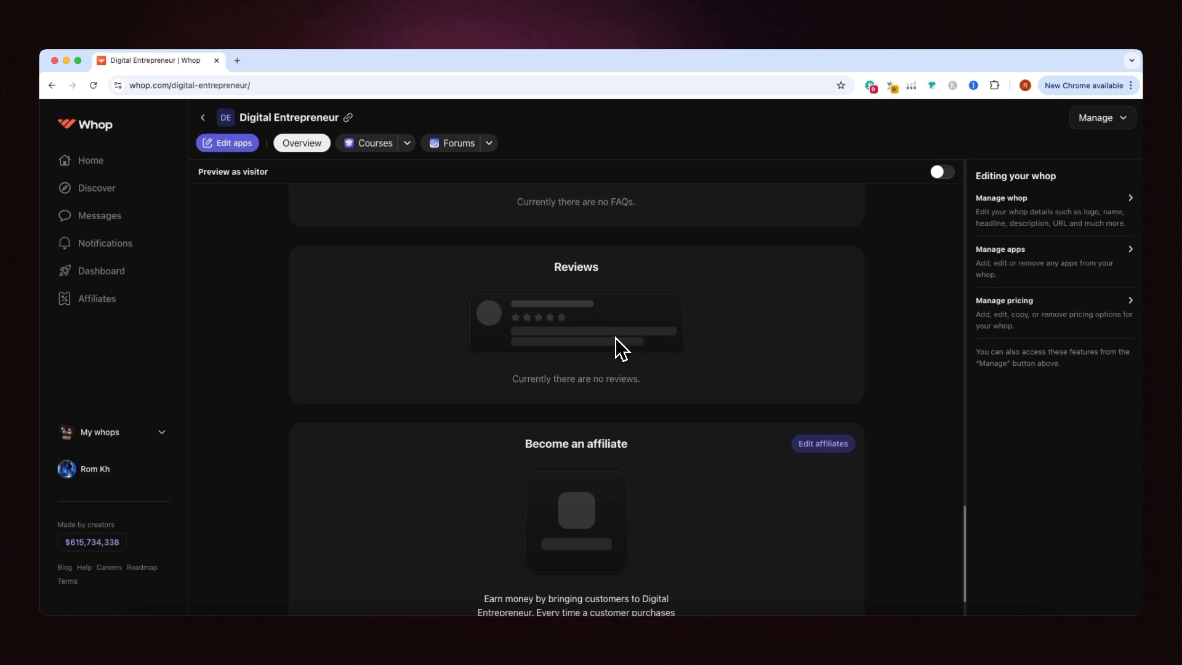
{"action": "scroll", "coordinate": [615, 338], "scroll_direction": "down", "scroll_amount": 2}
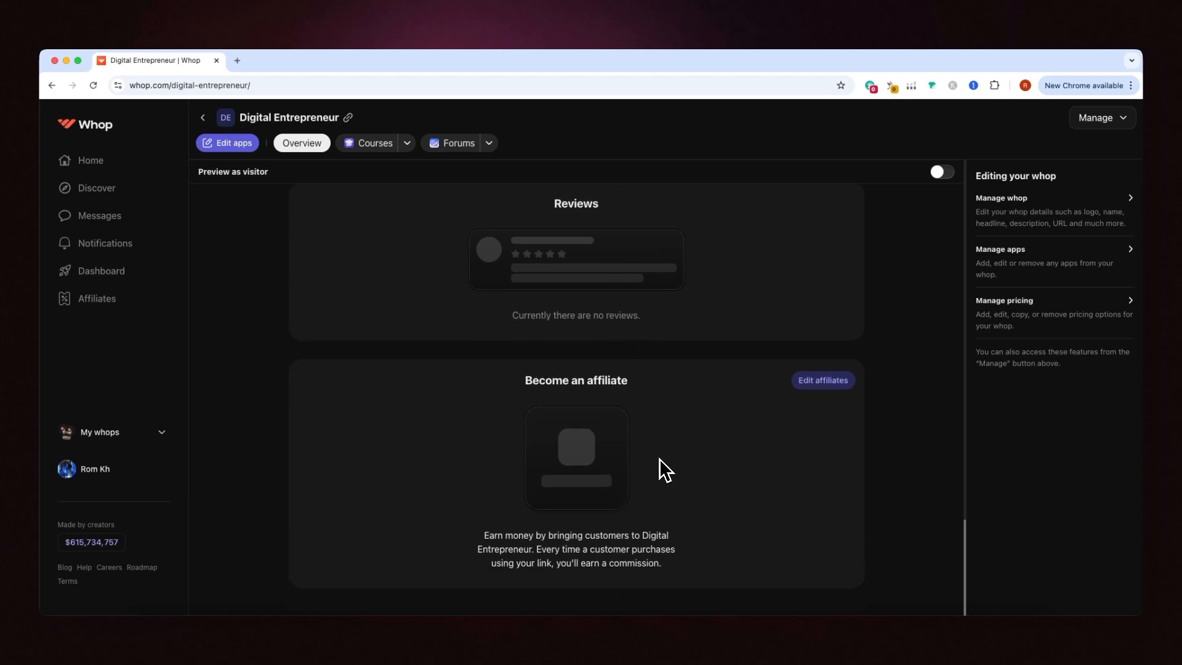
{"action": "left_click", "coordinate": [813, 383]}
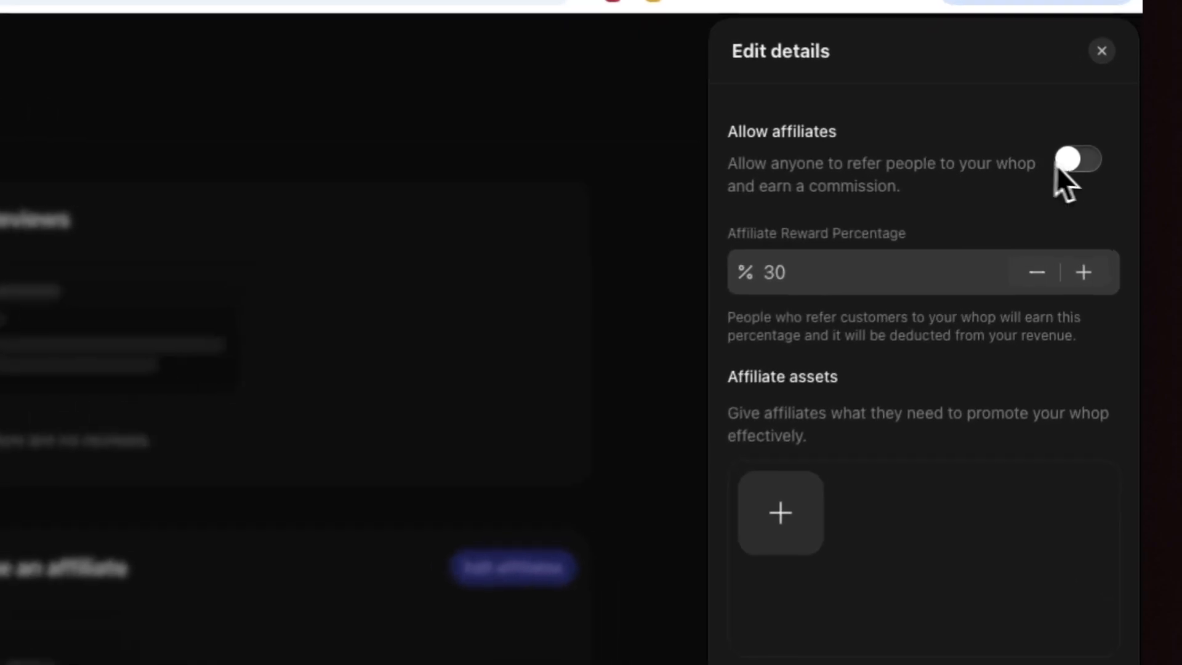
{"action": "left_click", "coordinate": [1110, 175]}
{"action": "left_click", "coordinate": [1085, 164]}
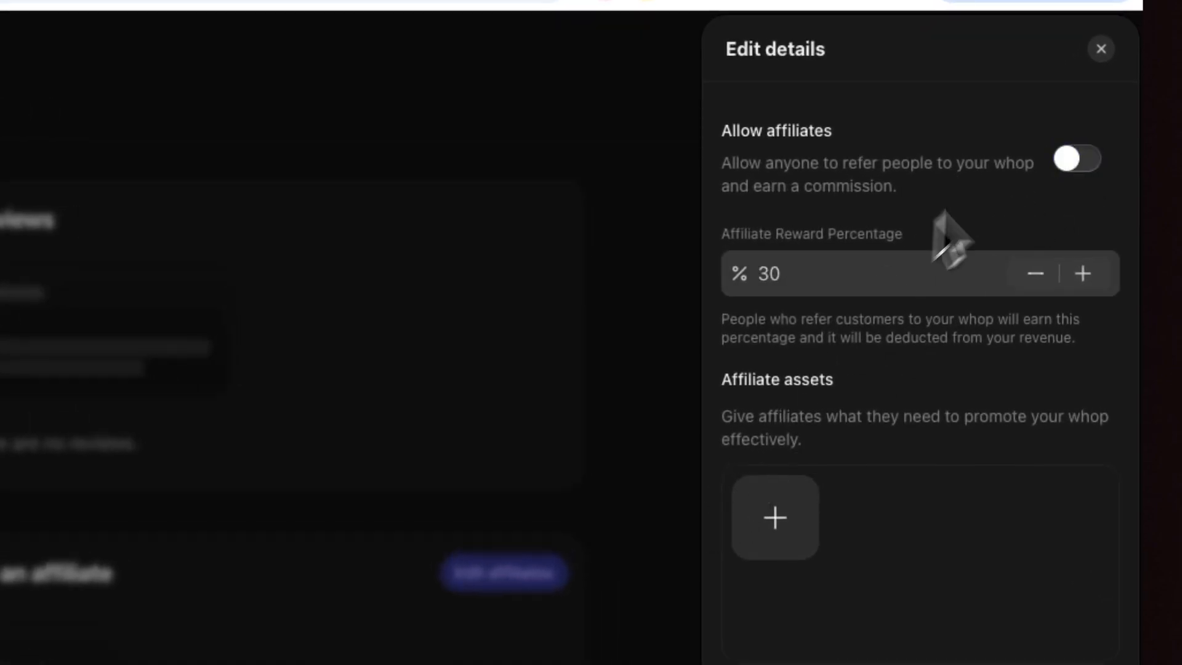
{"action": "left_click", "coordinate": [1103, 158]}
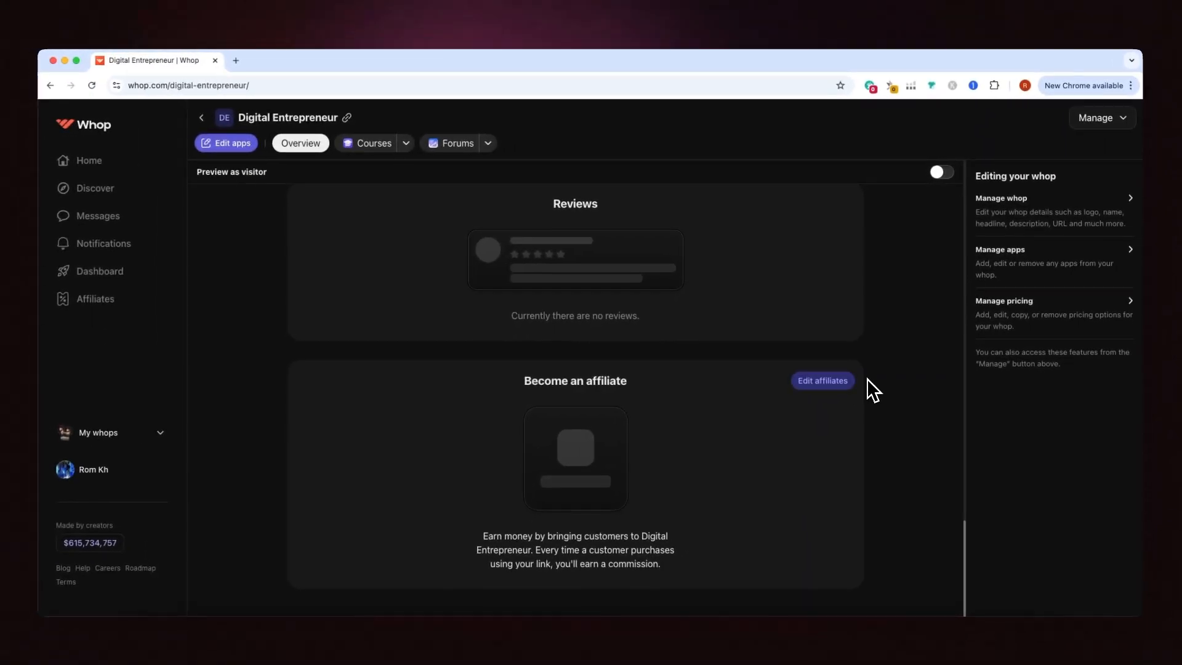
View the whop details, apps and pricing management options one after another and close each without changes
{"action": "scroll", "coordinate": [588, 487], "scroll_direction": "up", "scroll_amount": 2}
{"action": "scroll", "coordinate": [606, 456], "scroll_direction": "up", "scroll_amount": 10}
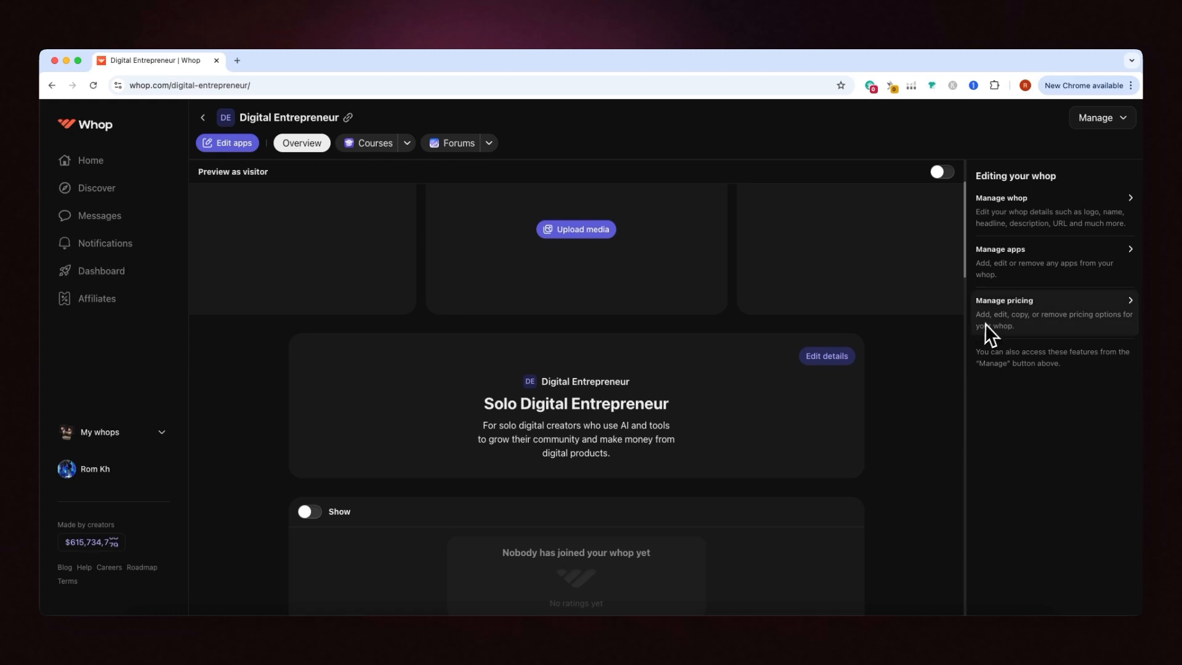
{"action": "left_click", "coordinate": [1007, 221]}
{"action": "left_click", "coordinate": [906, 245]}
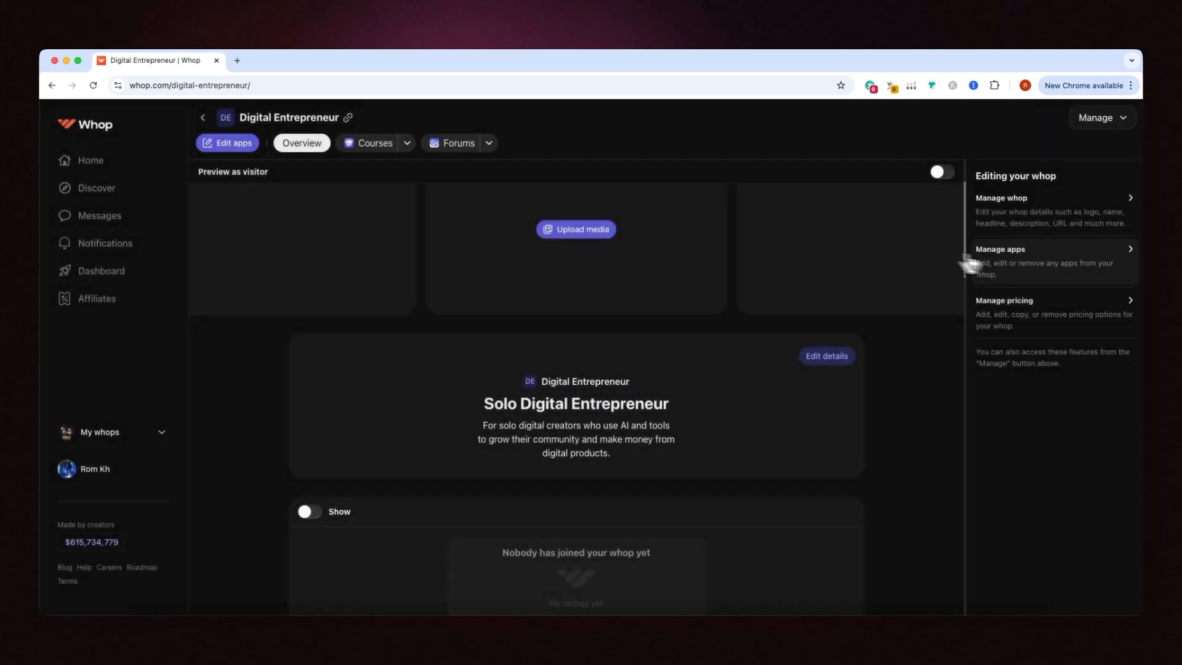
{"action": "left_click", "coordinate": [985, 262]}
{"action": "key", "text": "Escape"}
{"action": "left_click", "coordinate": [1077, 317]}
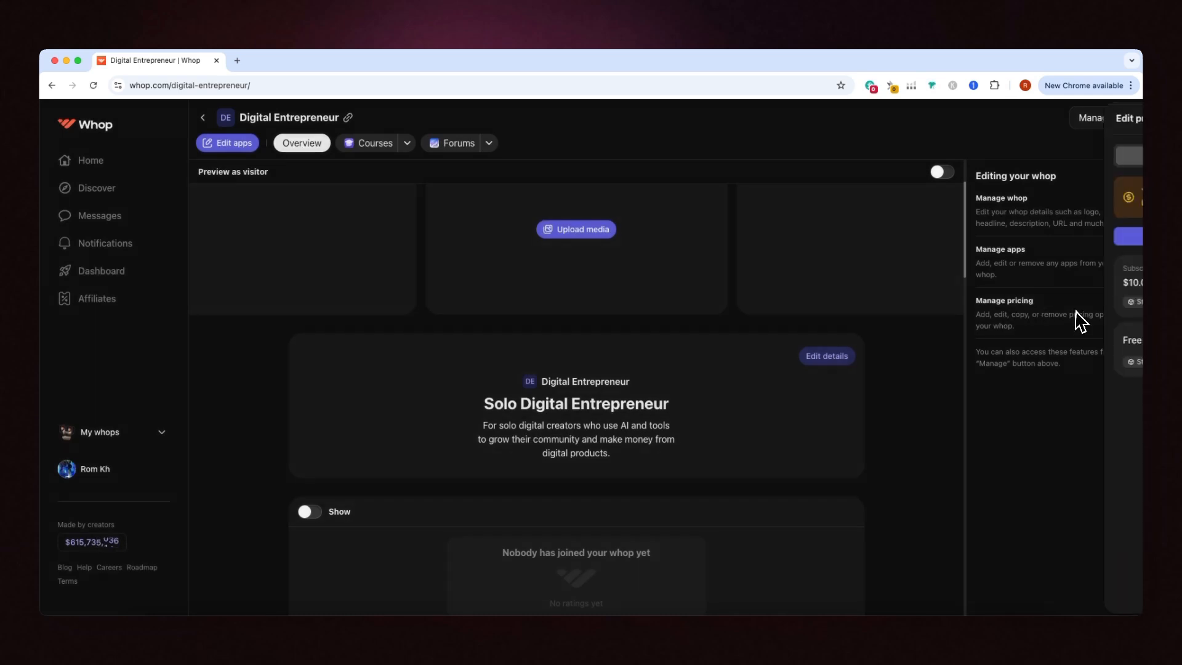
{"action": "left_click", "coordinate": [908, 319]}
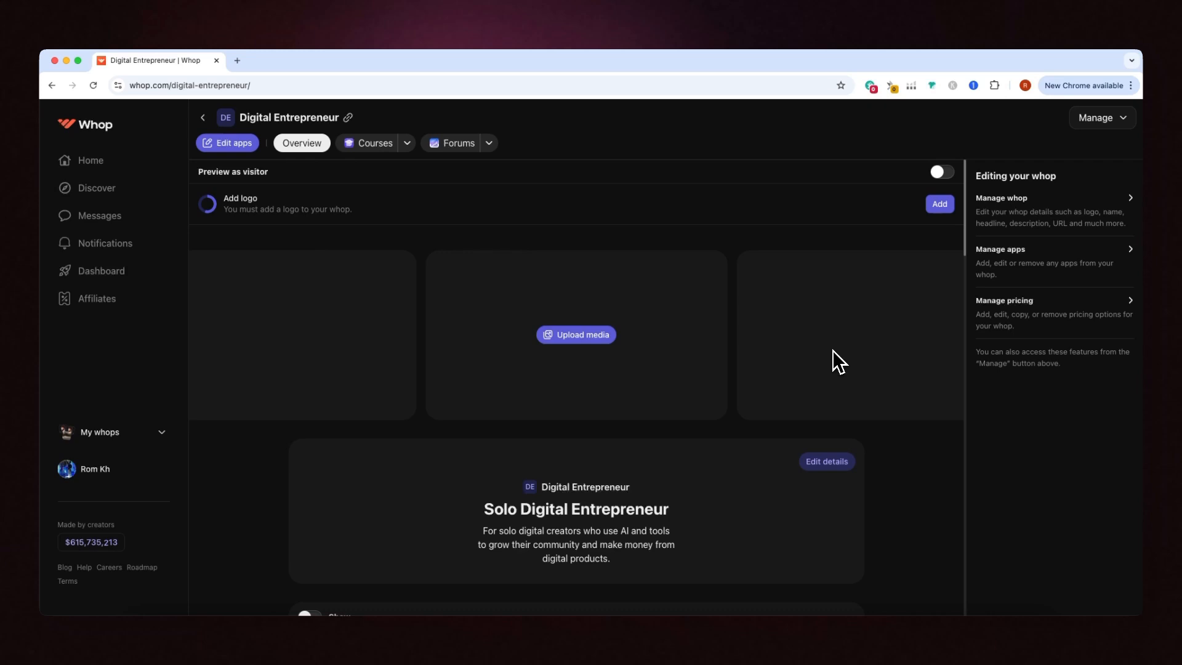
{"action": "scroll", "coordinate": [839, 362], "scroll_direction": "down", "scroll_amount": 5}
{"action": "scroll", "coordinate": [666, 431], "scroll_direction": "down", "scroll_amount": 2}
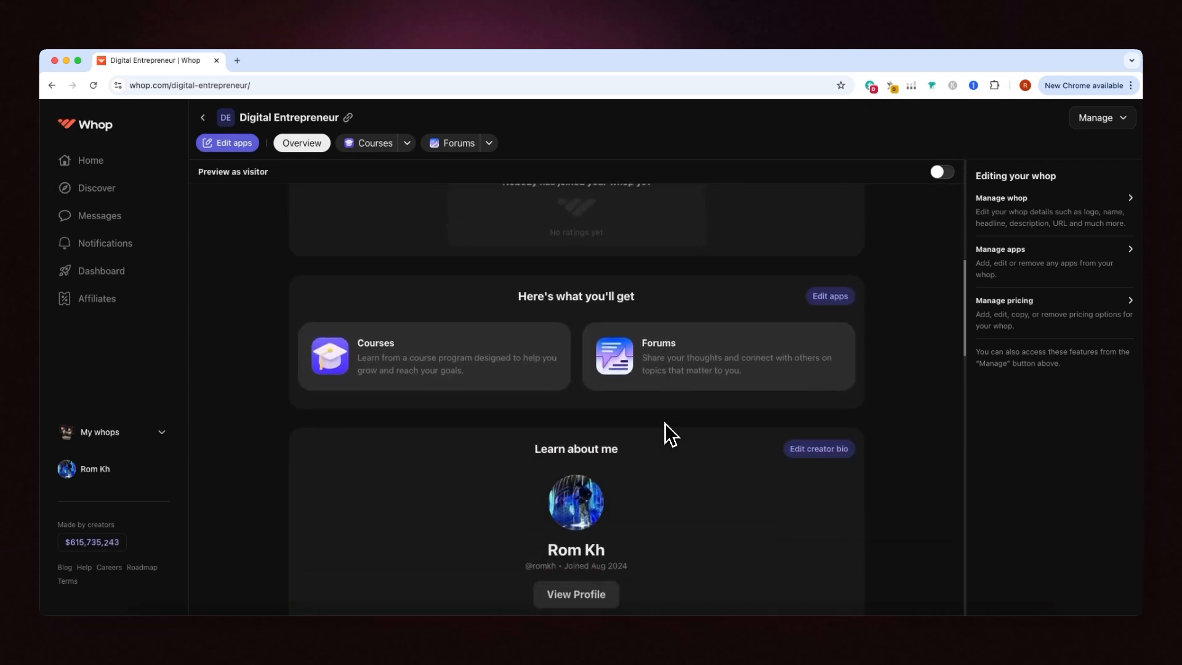
{"action": "scroll", "coordinate": [666, 412], "scroll_direction": "down", "scroll_amount": 5}
{"action": "scroll", "coordinate": [648, 426], "scroll_direction": "down", "scroll_amount": 1}
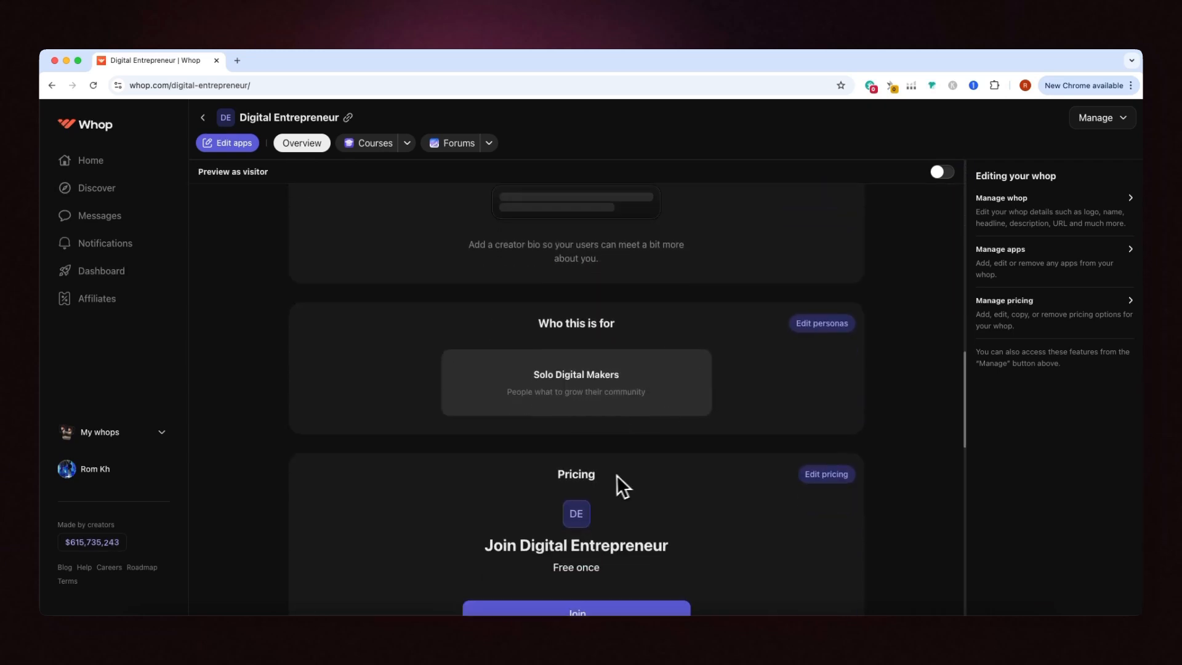
{"action": "scroll", "coordinate": [619, 477], "scroll_direction": "down", "scroll_amount": 3}
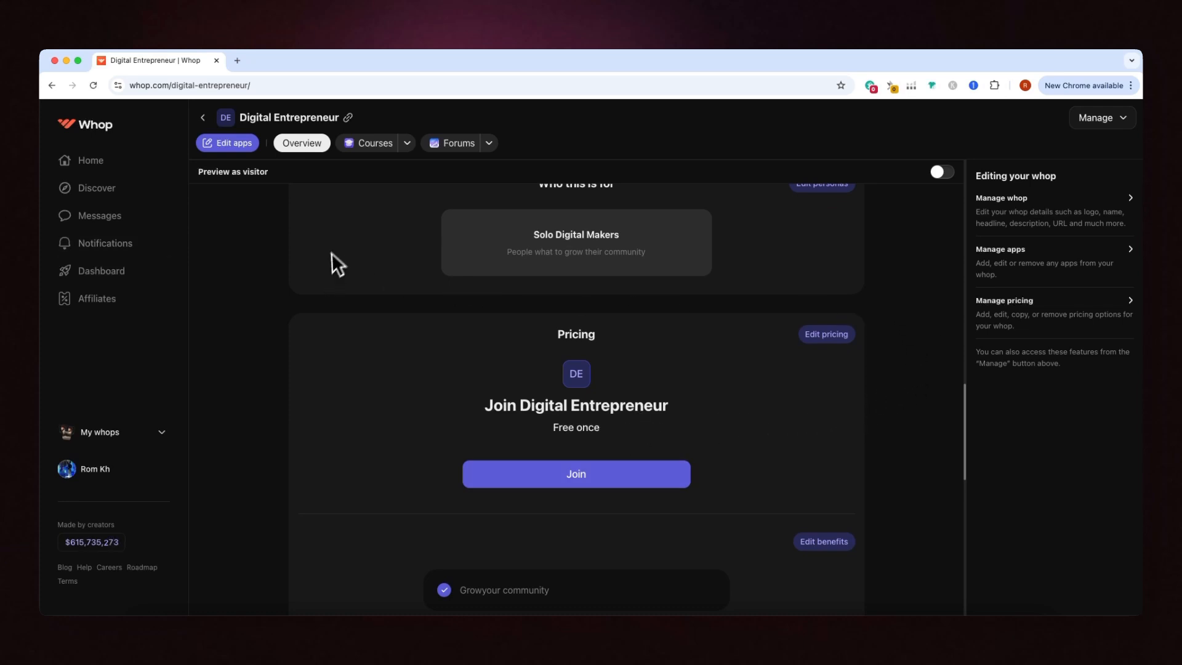
Start creating a new whop from the user's list of whops and place it in the Digital Entrepreneur organization
{"action": "left_click", "coordinate": [169, 434]}
{"action": "mouse_move", "coordinate": [172, 283]}
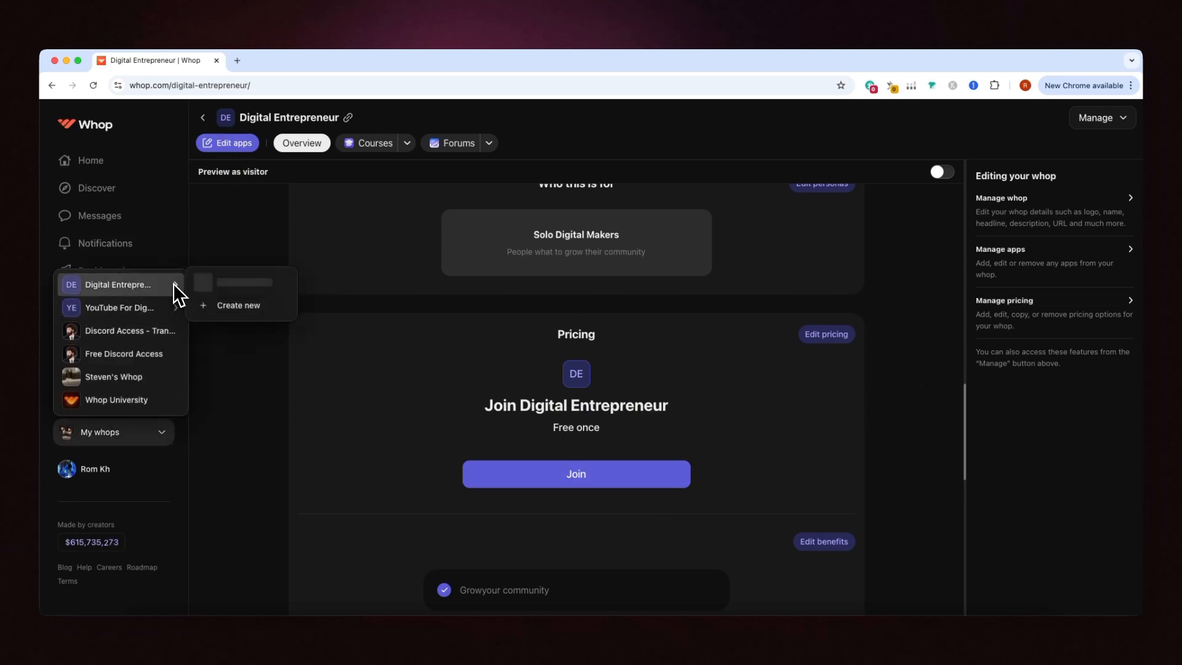
{"action": "left_click", "coordinate": [257, 307]}
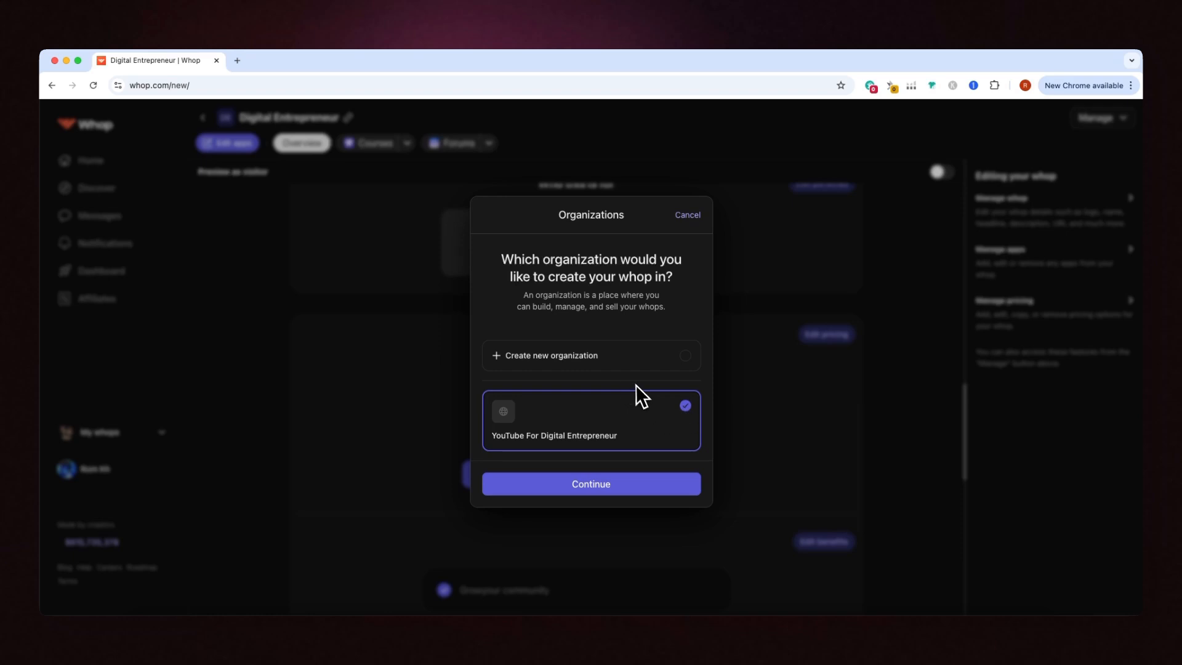
{"action": "scroll", "coordinate": [597, 364], "scroll_direction": "down", "scroll_amount": 2}
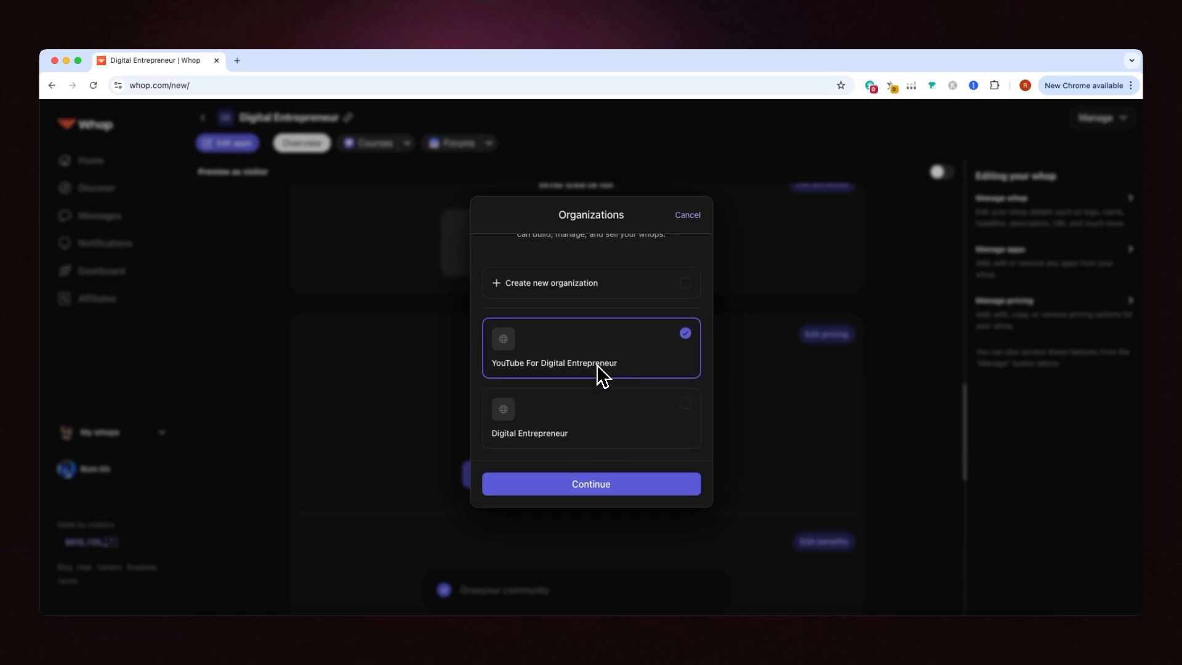
{"action": "left_click", "coordinate": [624, 404]}
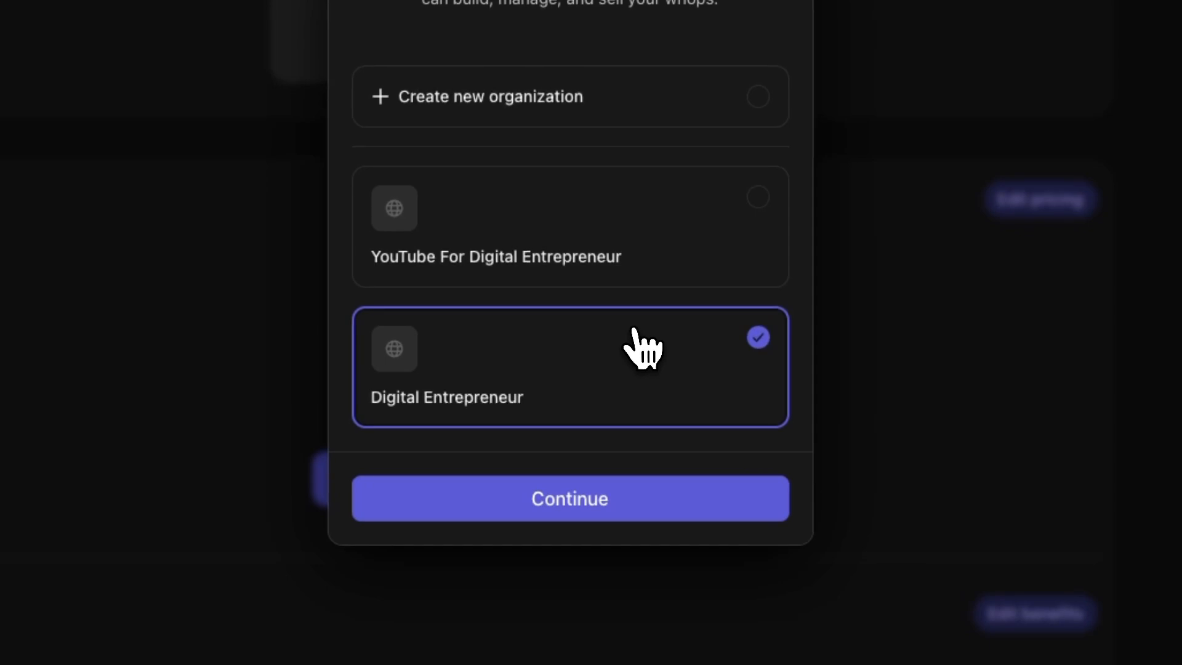
{"action": "left_click", "coordinate": [655, 510]}
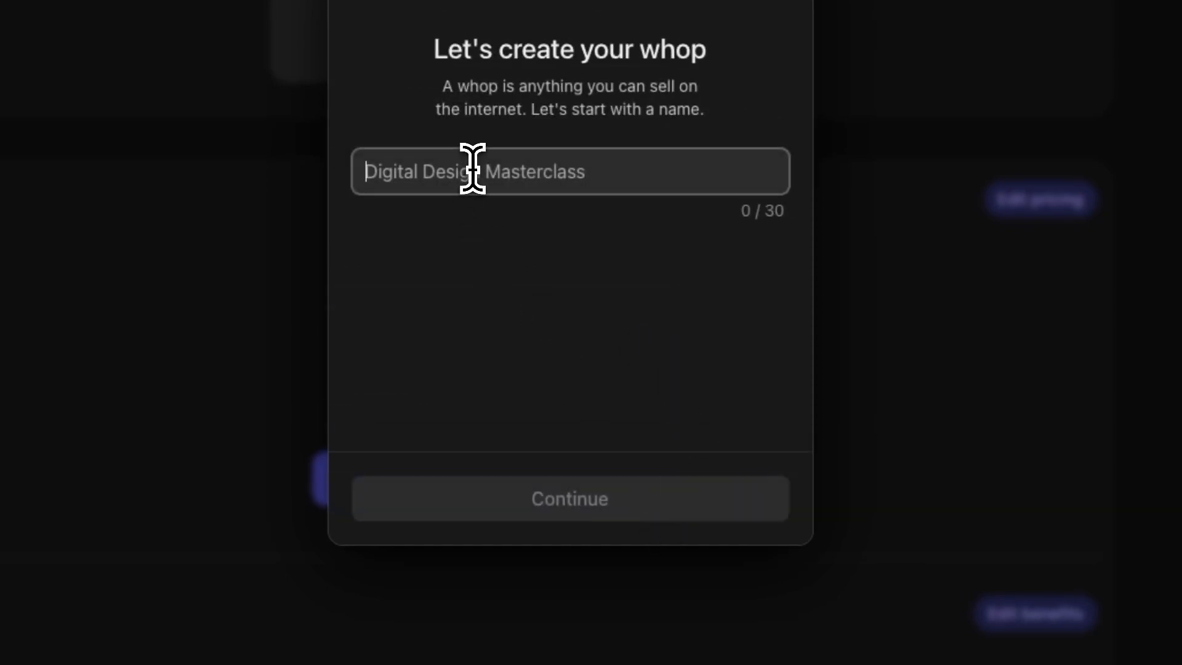
Name the new whop "Paid community", give it the headline "Learn To Grow Your Community" and create it
{"action": "type", "text": "Paid community"}
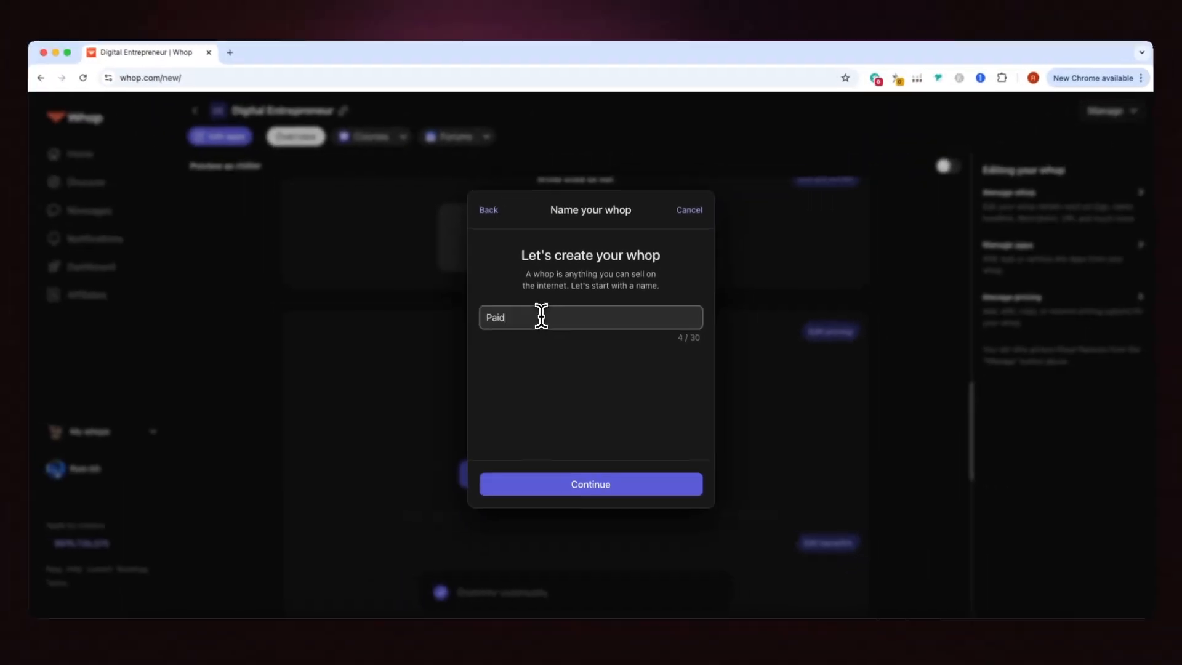
{"action": "left_click", "coordinate": [610, 483]}
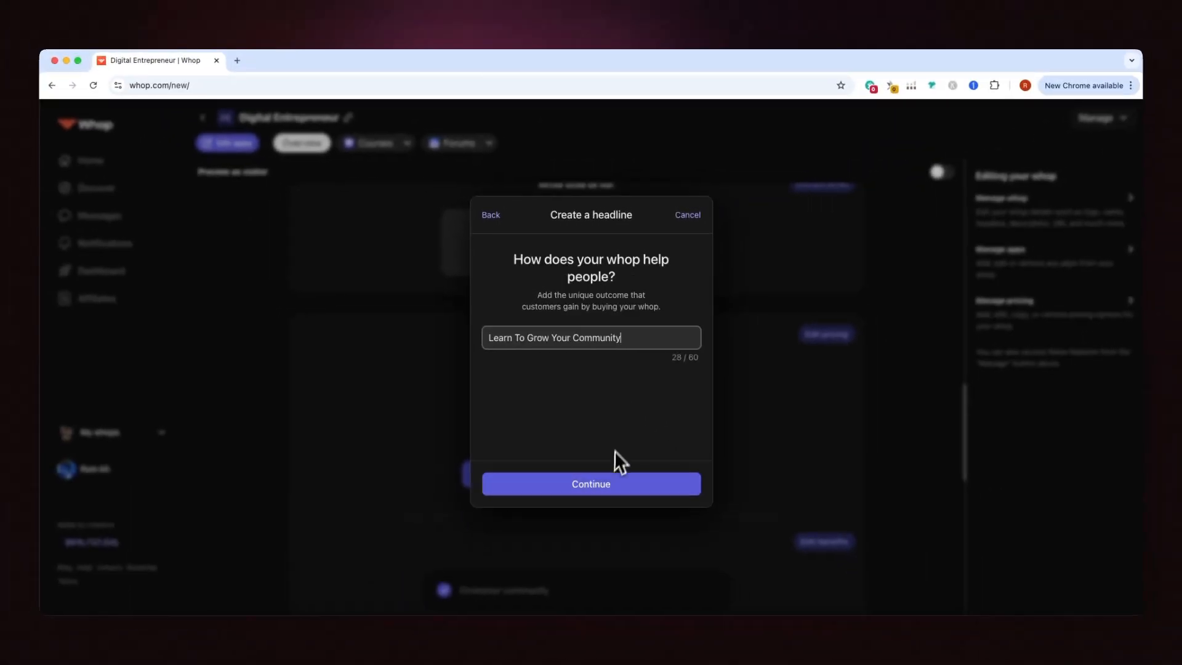
{"action": "left_click", "coordinate": [616, 483]}
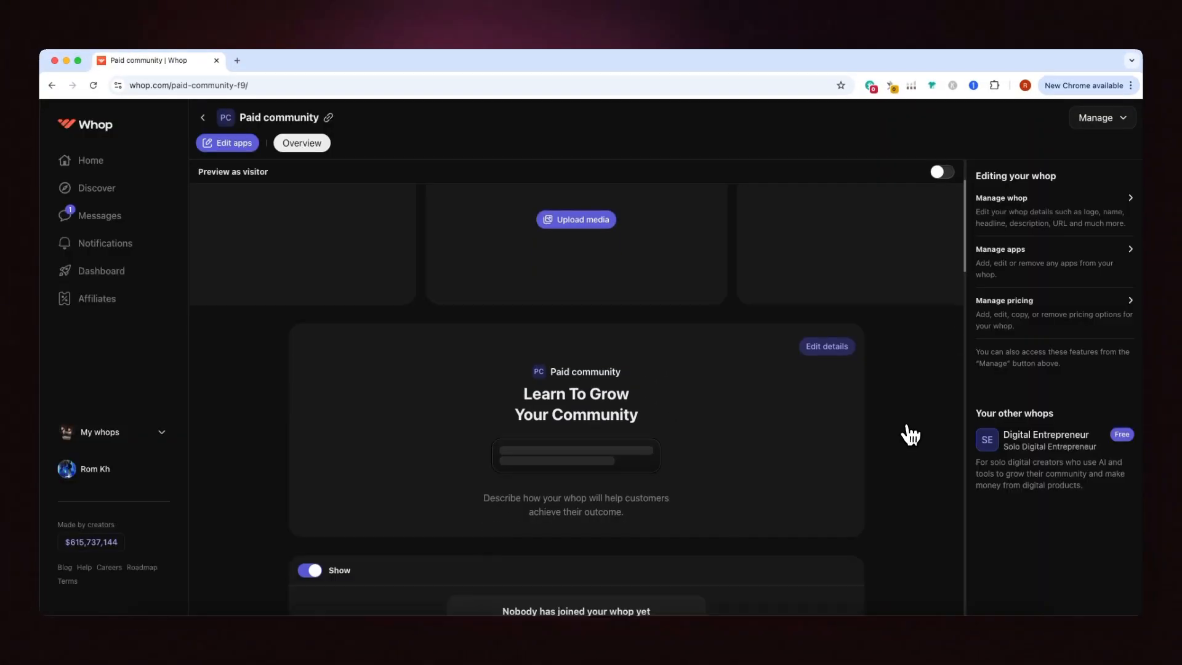
Start a new pricing option for the Paid community whop, making it paid with a subscription as the payment frequency
{"action": "scroll", "coordinate": [907, 433], "scroll_direction": "down", "scroll_amount": 3}
{"action": "scroll", "coordinate": [862, 434], "scroll_direction": "down", "scroll_amount": 3}
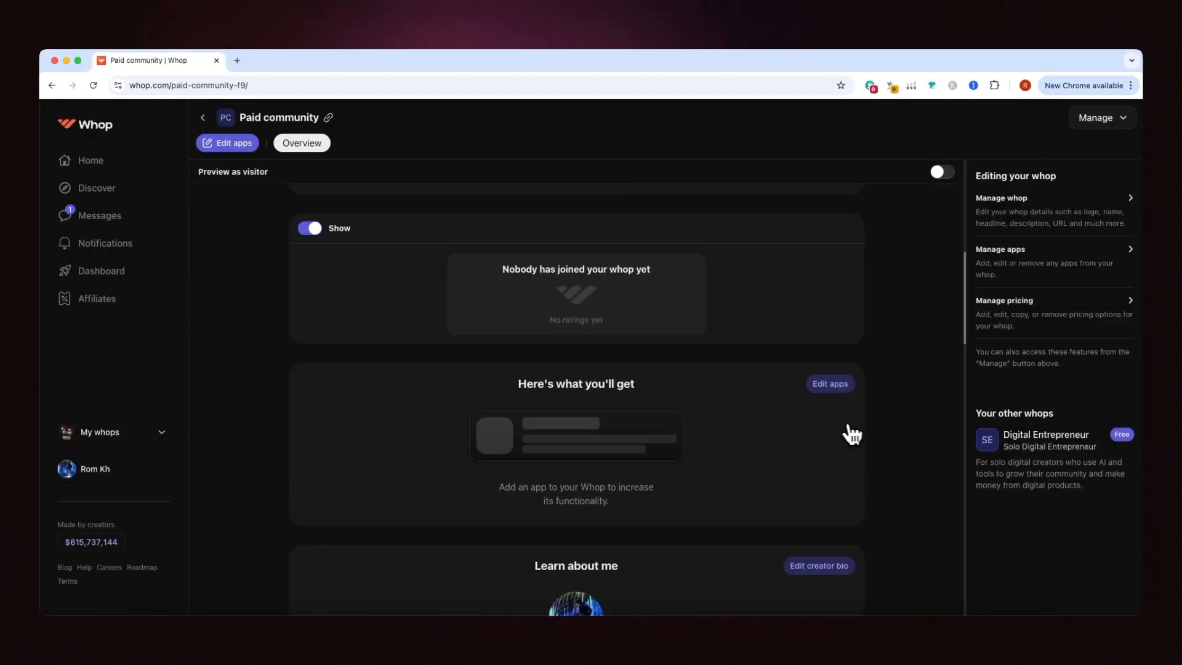
{"action": "scroll", "coordinate": [924, 415], "scroll_direction": "up", "scroll_amount": 5}
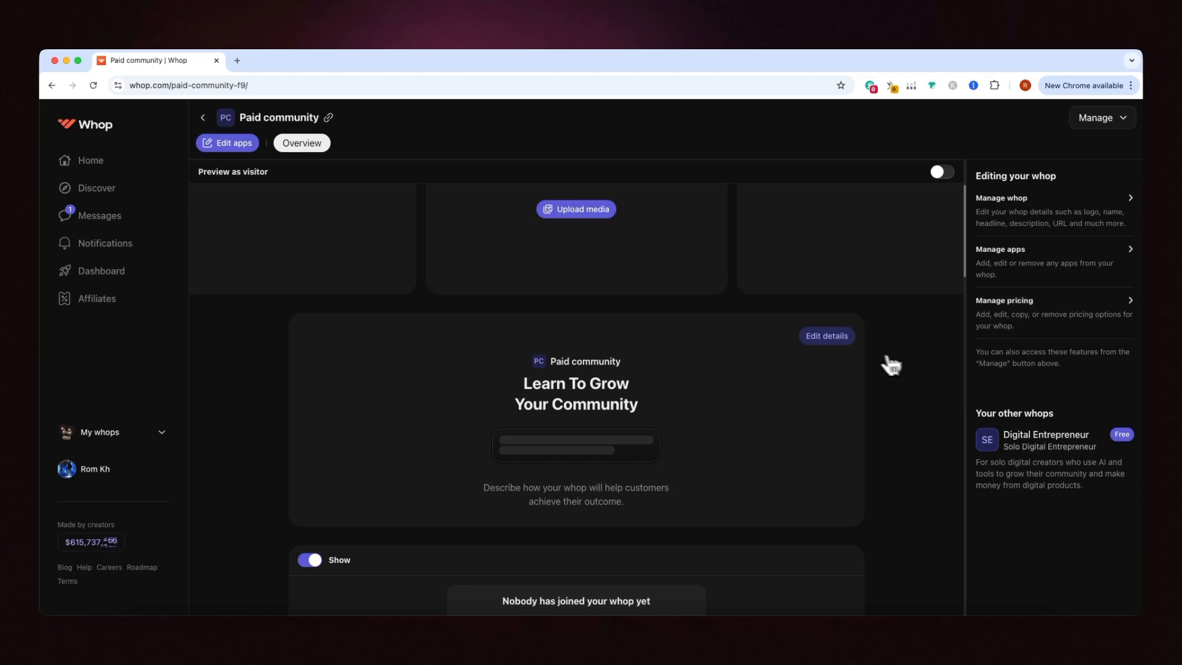
{"action": "scroll", "coordinate": [892, 364], "scroll_direction": "up", "scroll_amount": 1}
{"action": "left_click", "coordinate": [1051, 317]}
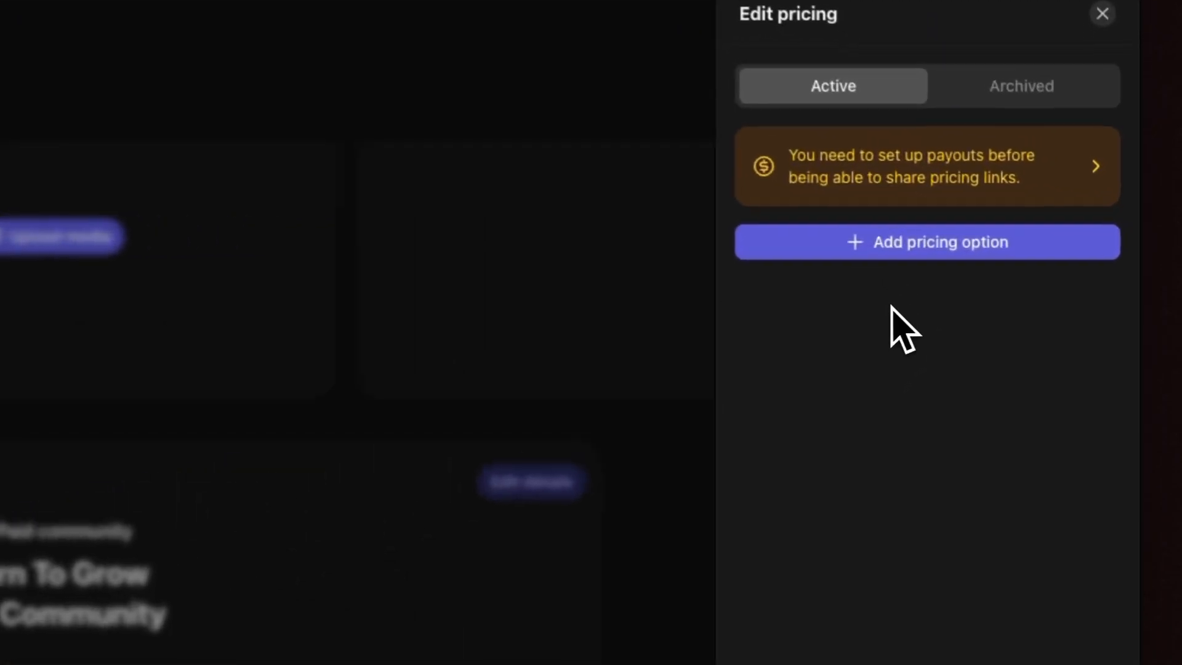
{"action": "left_click", "coordinate": [1025, 237]}
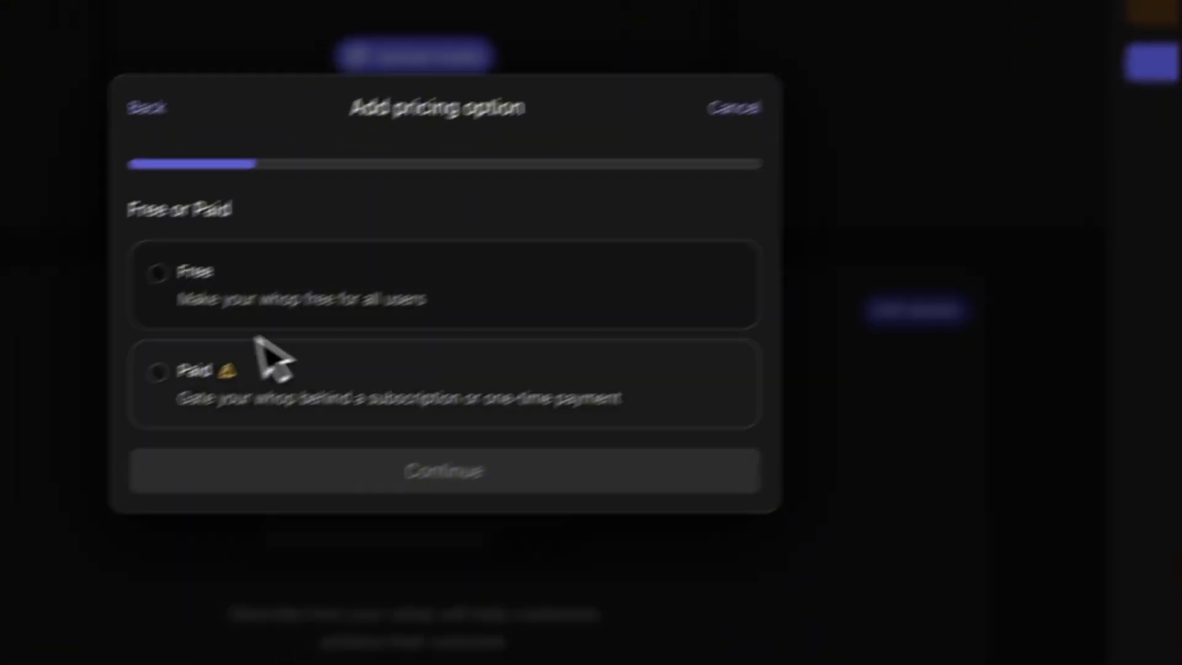
{"action": "left_click", "coordinate": [257, 380]}
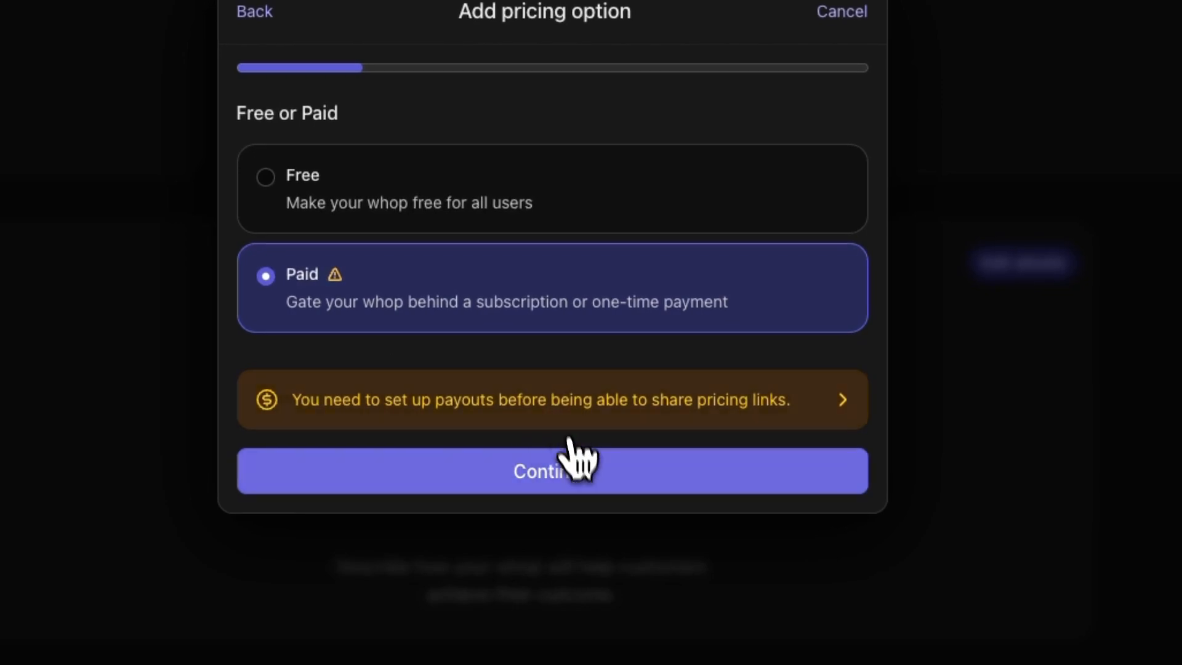
{"action": "left_click", "coordinate": [571, 468]}
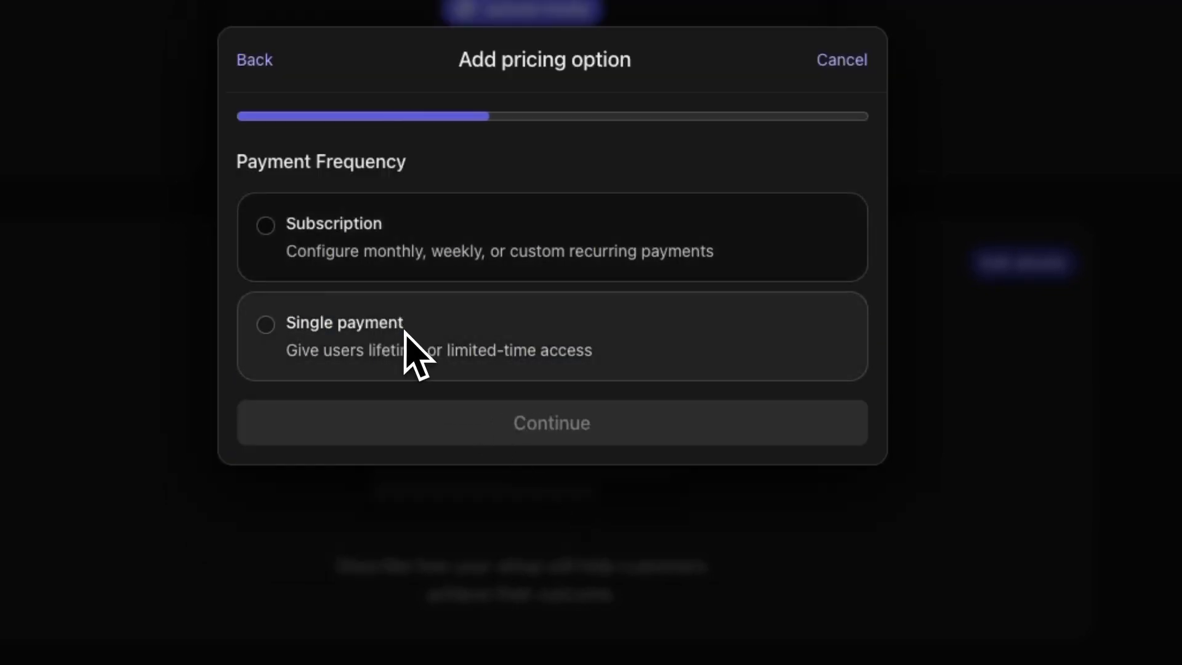
{"action": "left_click", "coordinate": [424, 263]}
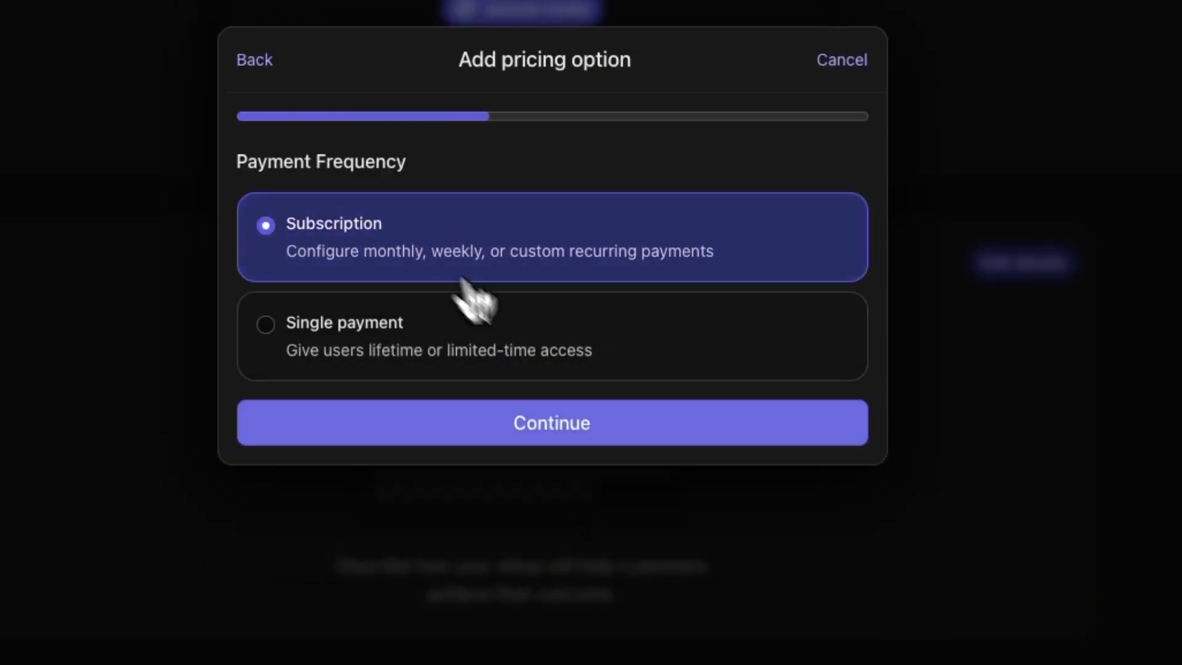
{"action": "left_click", "coordinate": [632, 432]}
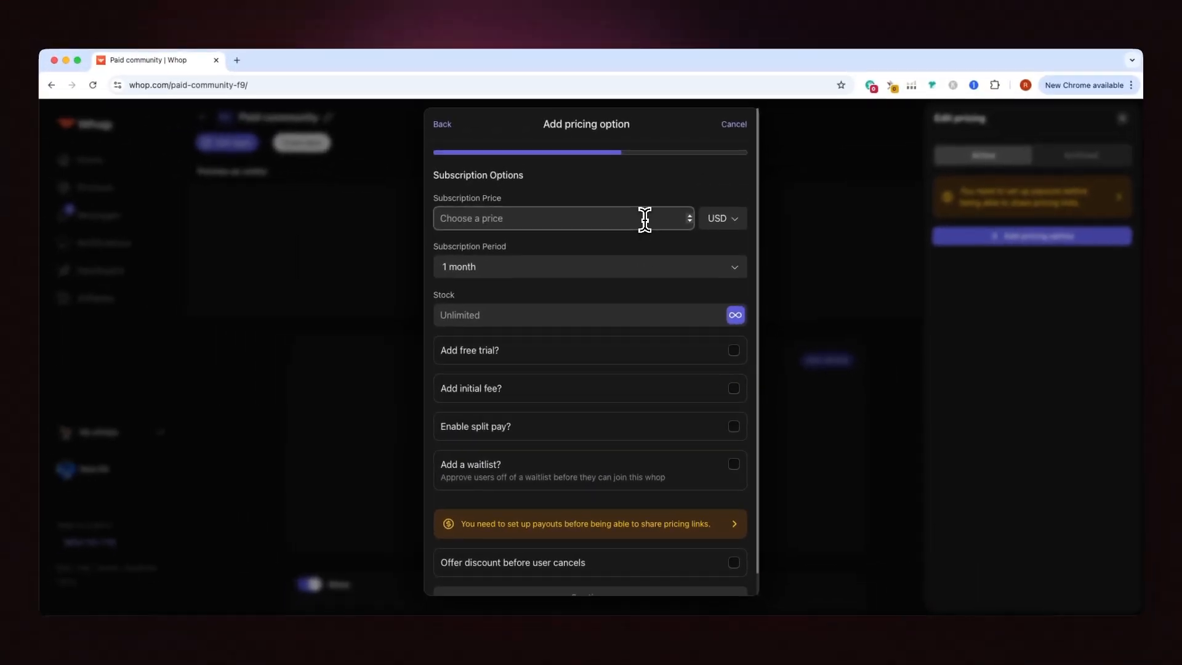
Set the subscription price to 10 USD, make the pricing option visible to the public, create it and close the pricing editor
{"action": "type", "text": "10"}
{"action": "scroll", "coordinate": [628, 560], "scroll_direction": "down", "scroll_amount": 2}
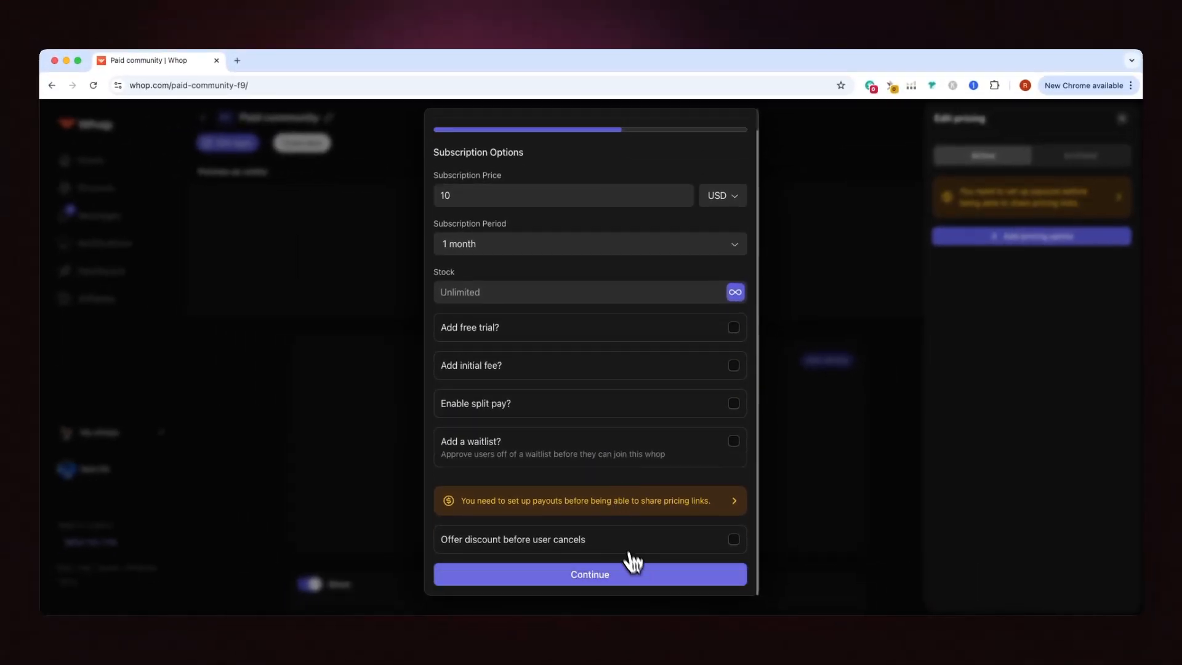
{"action": "left_click", "coordinate": [654, 582]}
{"action": "left_click", "coordinate": [541, 362]}
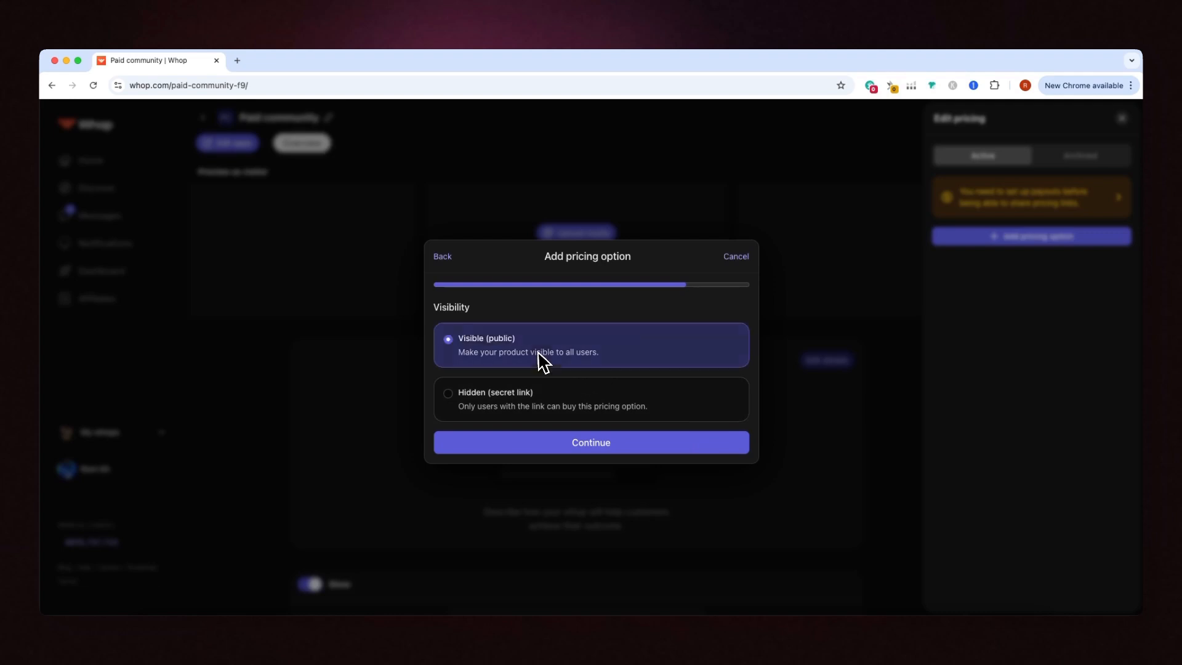
{"action": "left_click", "coordinate": [655, 454]}
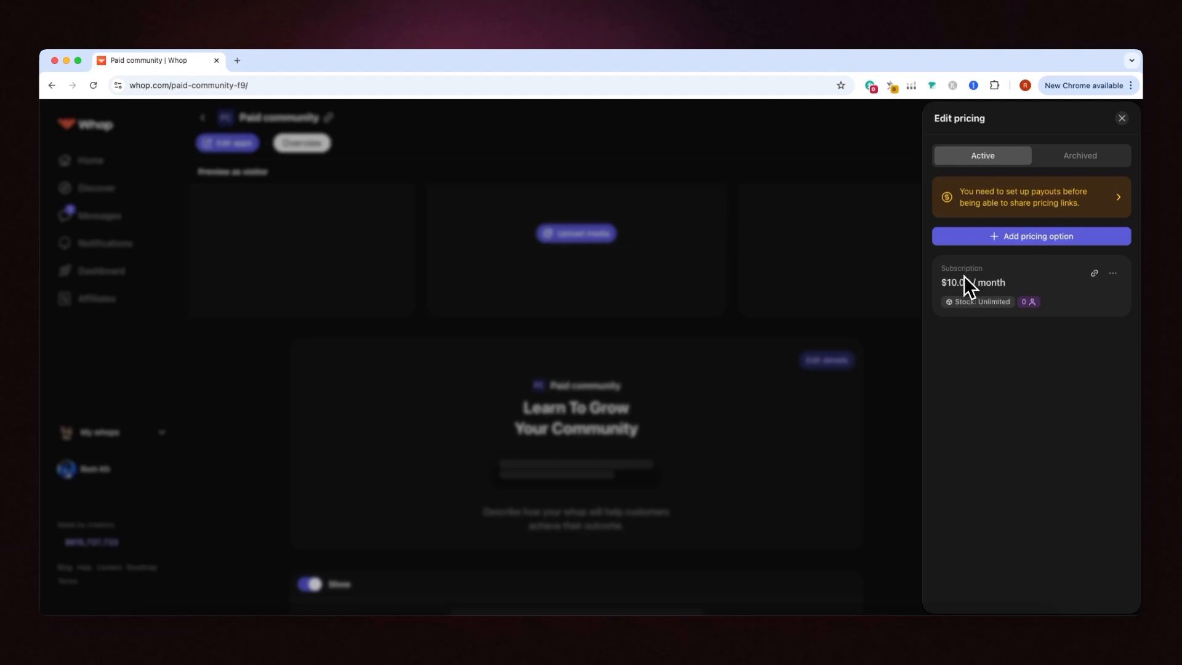
{"action": "left_click", "coordinate": [884, 392]}
Switch to the Digital Entrepreneur whop and show the My offers section on its store page
{"action": "scroll", "coordinate": [590, 360], "scroll_direction": "down", "scroll_amount": 5}
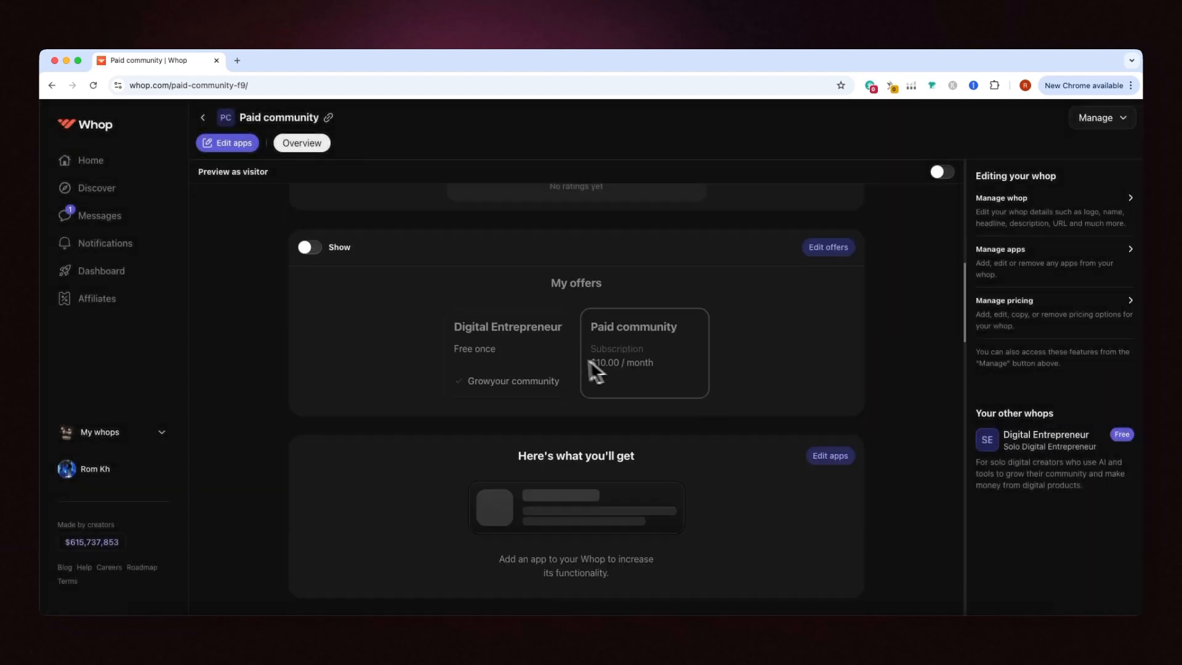
{"action": "left_click", "coordinate": [148, 434]}
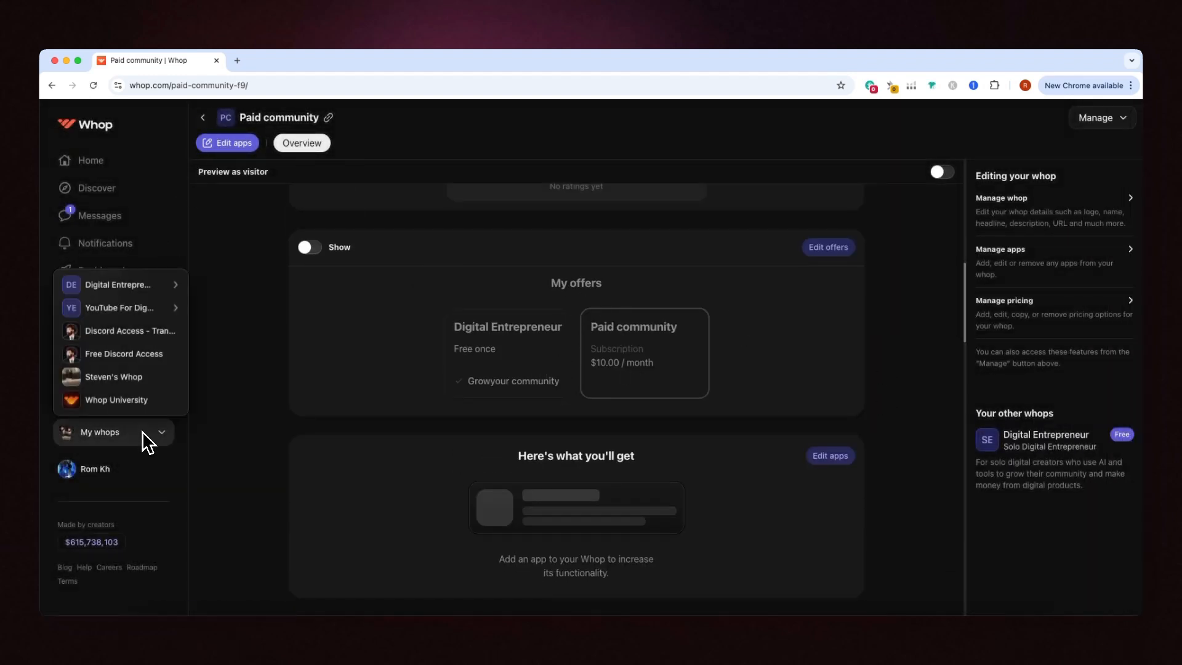
{"action": "mouse_move", "coordinate": [155, 287]}
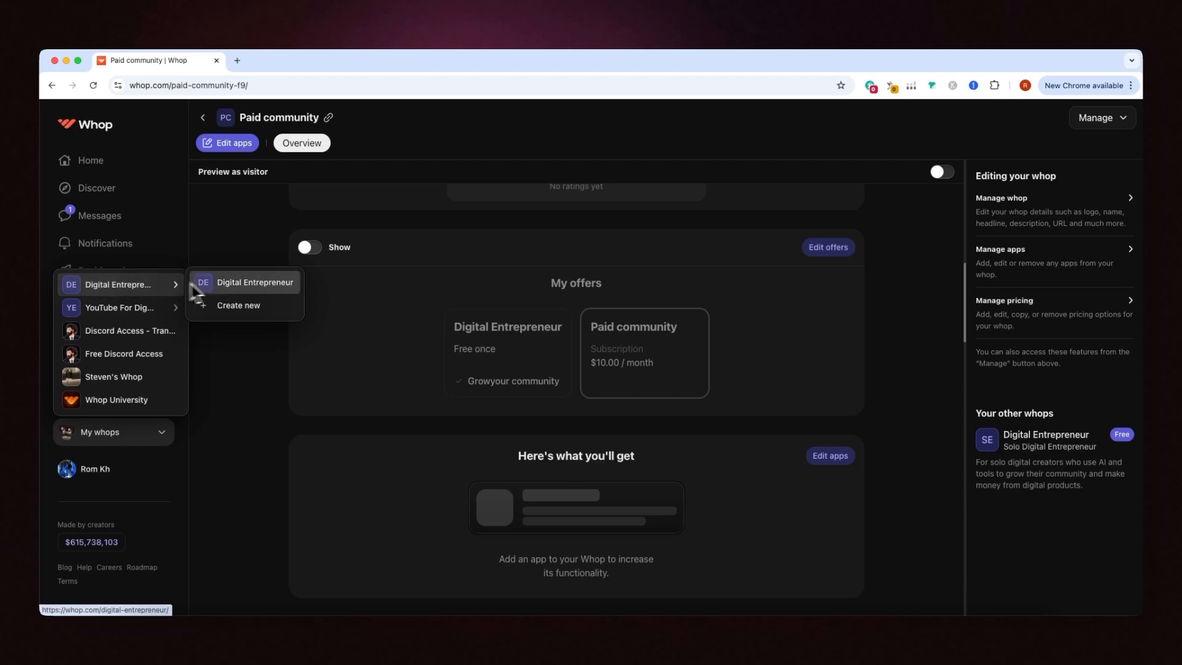
{"action": "left_click", "coordinate": [209, 284]}
{"action": "scroll", "coordinate": [718, 360], "scroll_direction": "down", "scroll_amount": 8}
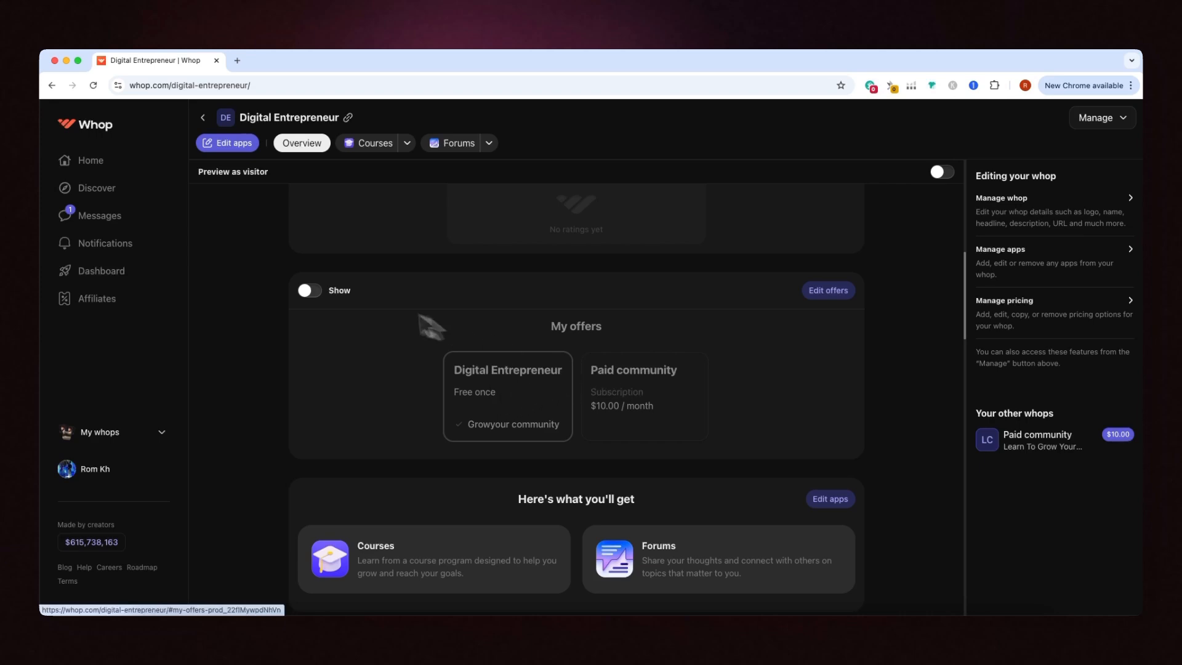
{"action": "left_click", "coordinate": [310, 291]}
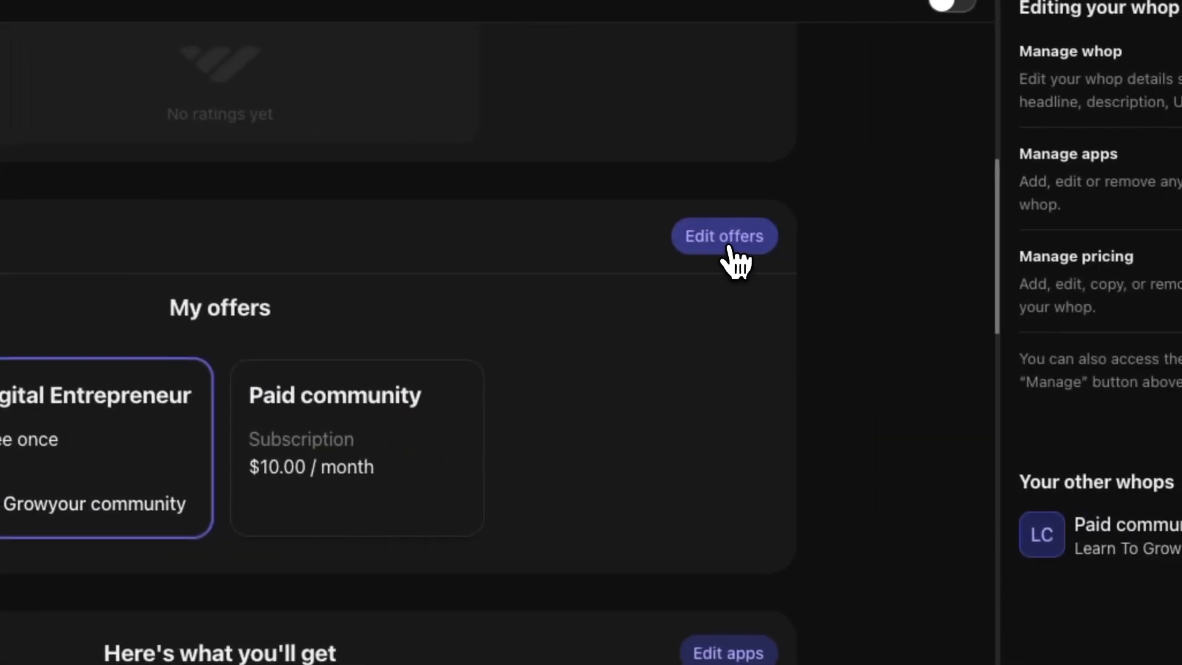
View the My offers editing options, including featuring another whop, and close them without changes
{"action": "left_click", "coordinate": [1153, 278]}
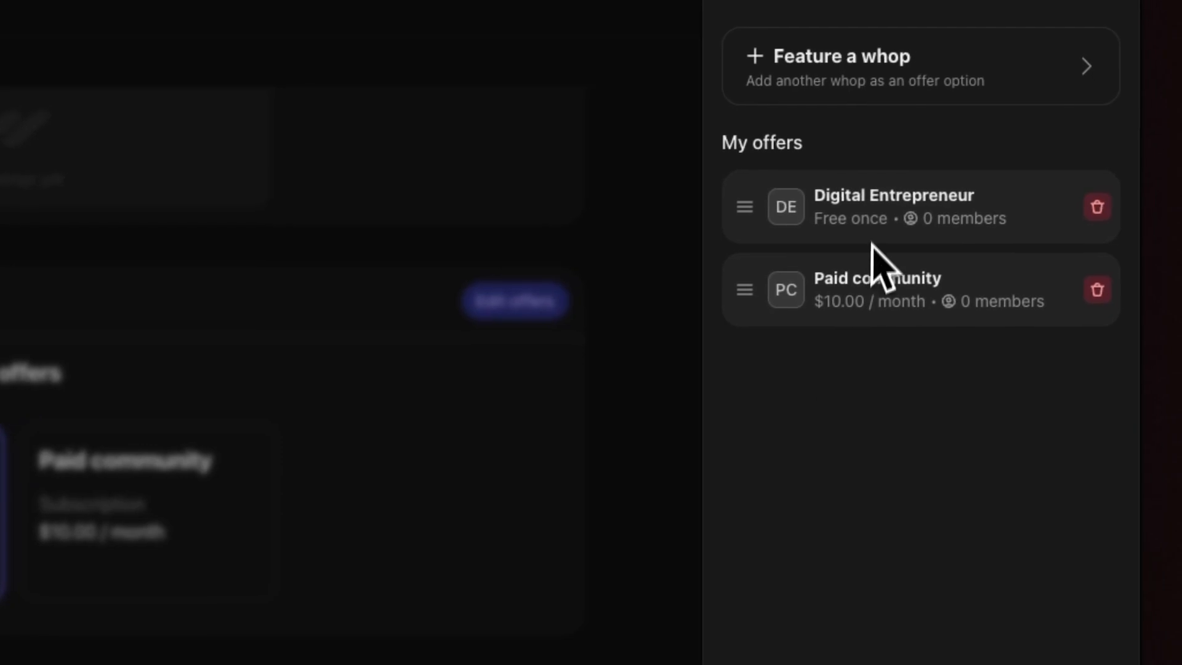
{"action": "left_click", "coordinate": [661, 339]}
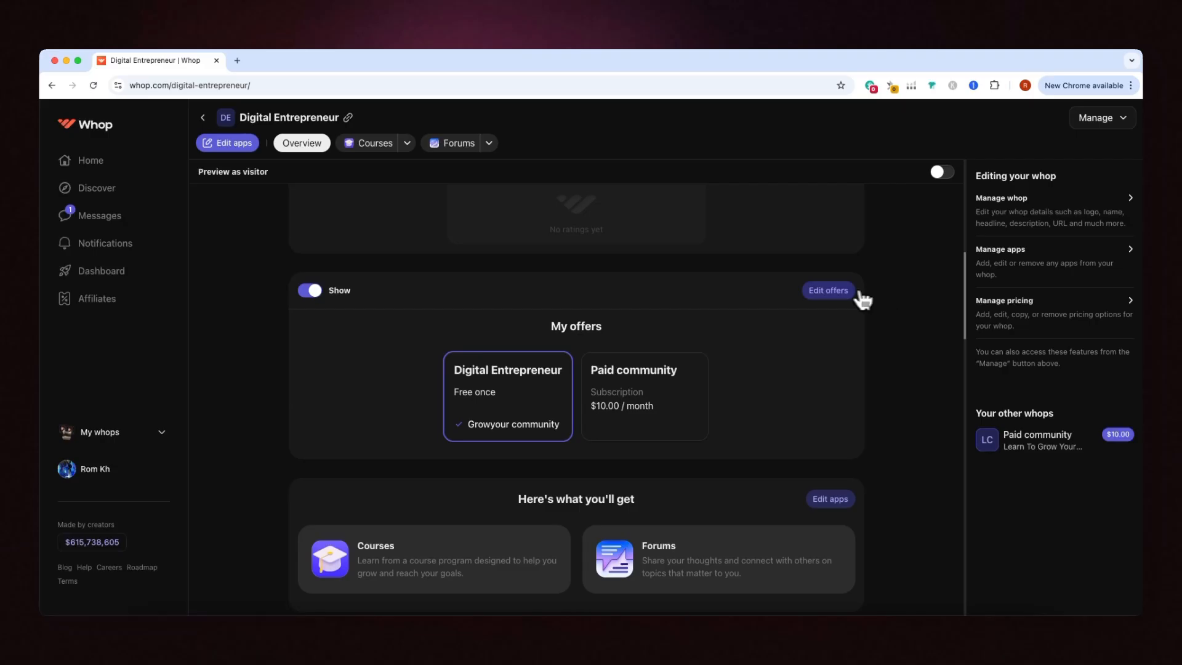
{"action": "left_click", "coordinate": [1084, 170]}
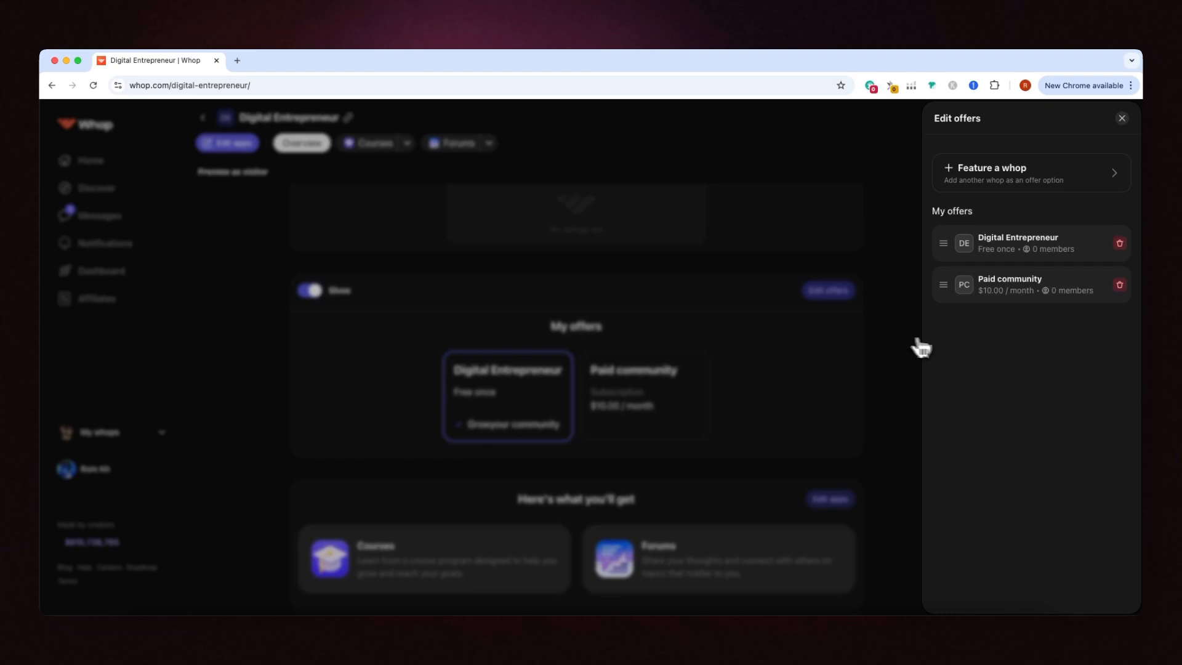
{"action": "left_click", "coordinate": [1015, 178]}
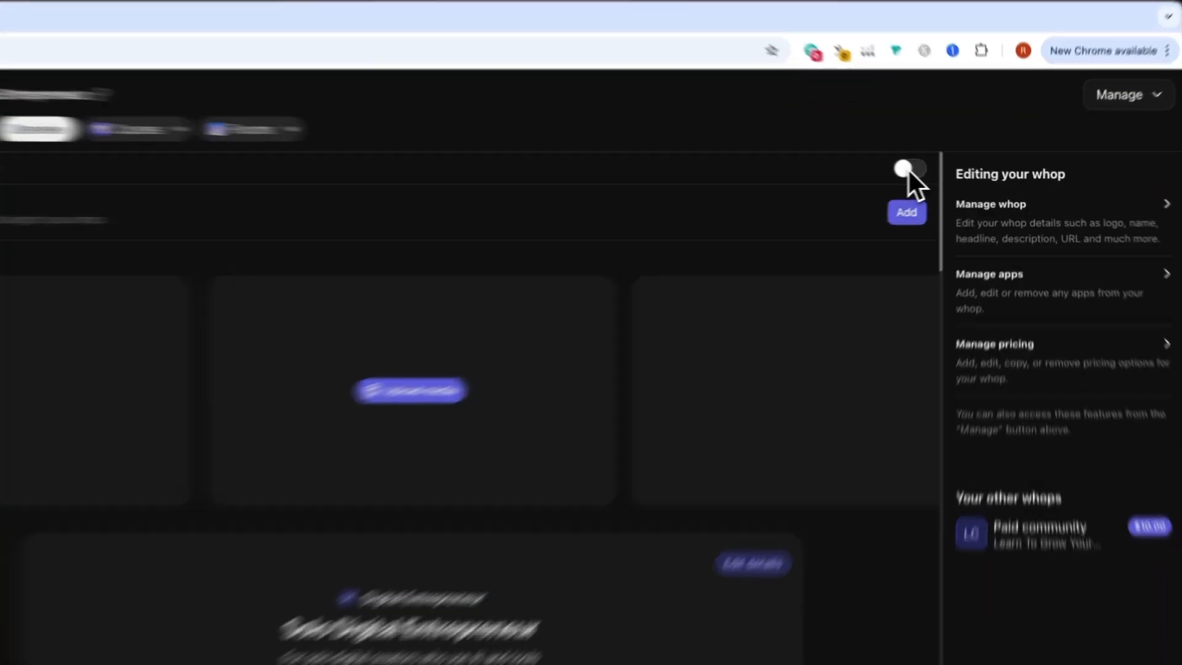
Preview the Digital Entrepreneur store page as a visitor and examine its offers, apps, creator bio, audience, pricing and reviews sections
{"action": "left_click", "coordinate": [941, 173]}
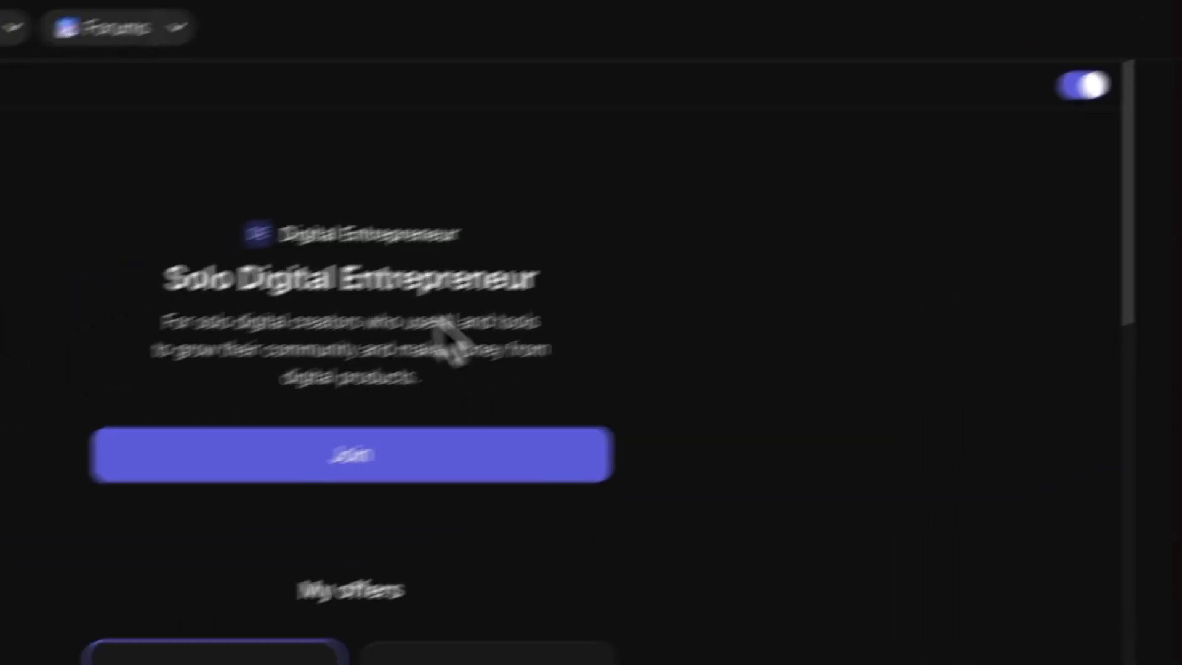
{"action": "scroll", "coordinate": [477, 407], "scroll_direction": "down", "scroll_amount": 2}
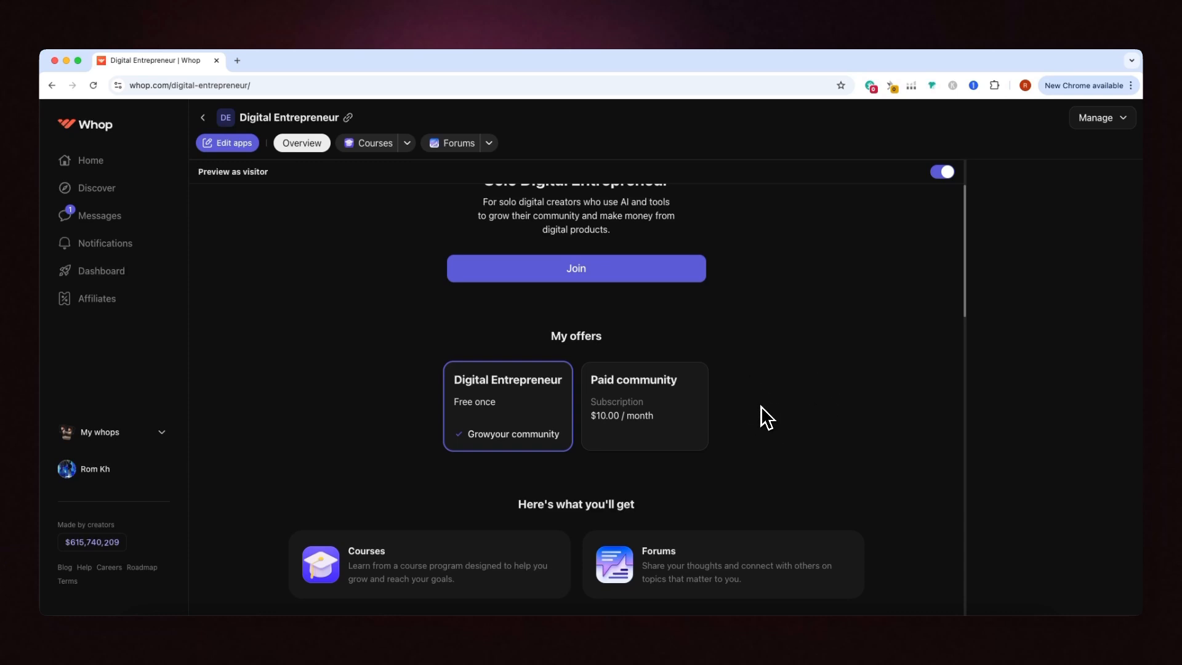
{"action": "scroll", "coordinate": [761, 406], "scroll_direction": "up", "scroll_amount": 3}
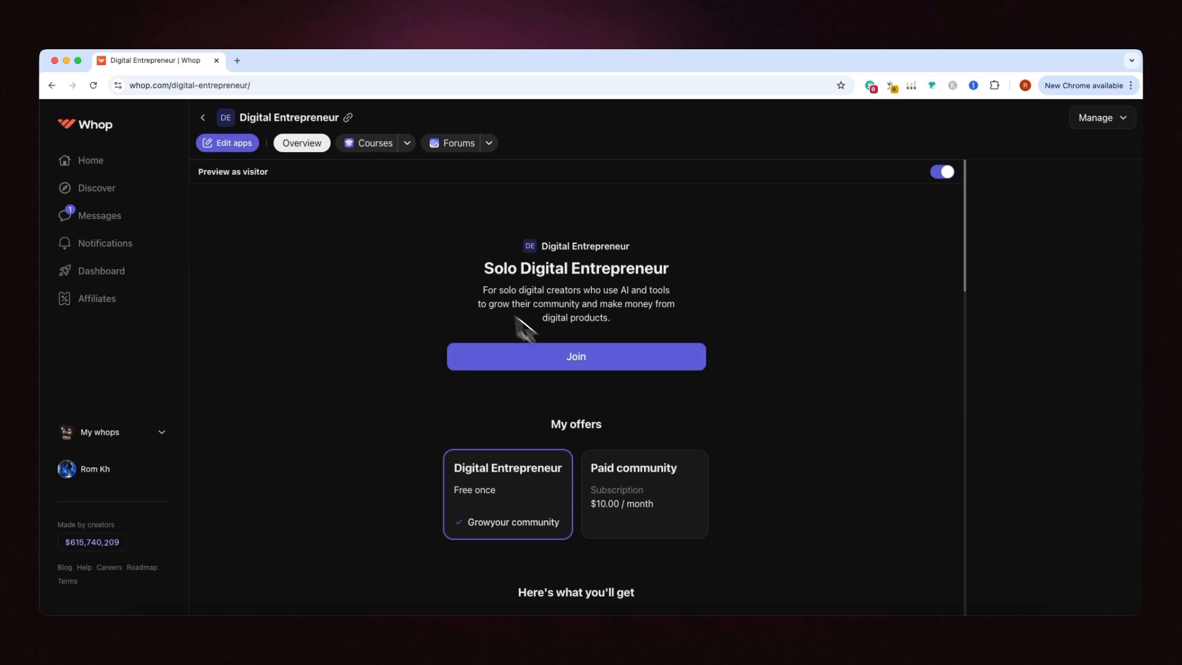
{"action": "scroll", "coordinate": [754, 414], "scroll_direction": "down", "scroll_amount": 4}
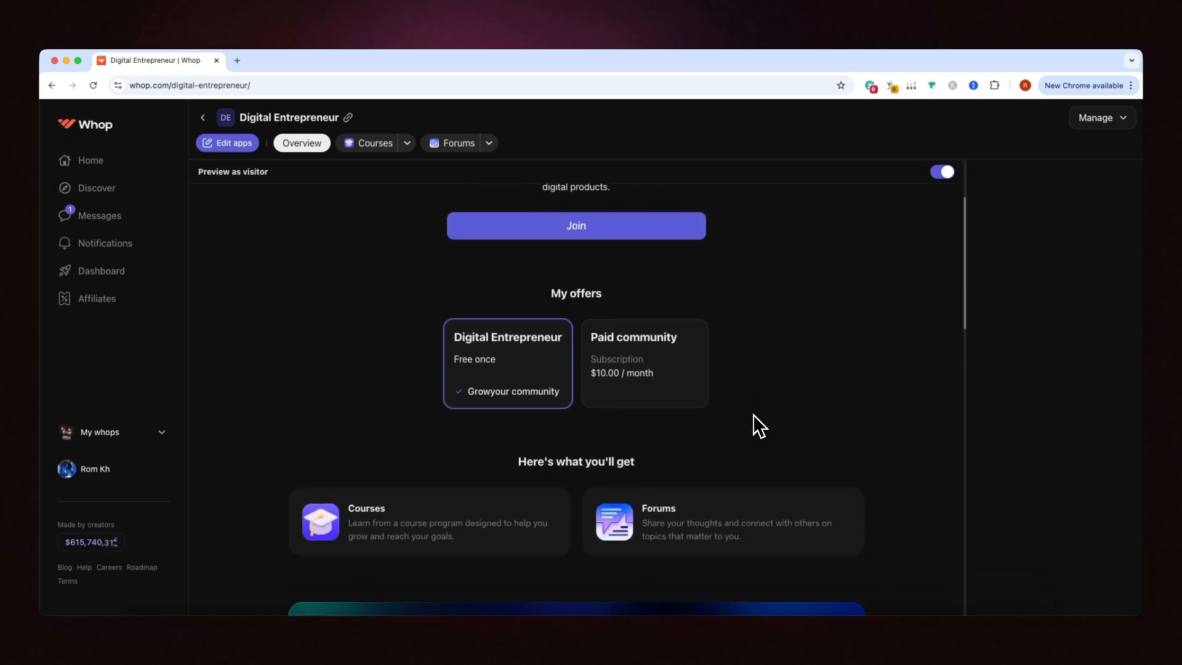
{"action": "scroll", "coordinate": [752, 415], "scroll_direction": "down", "scroll_amount": 8}
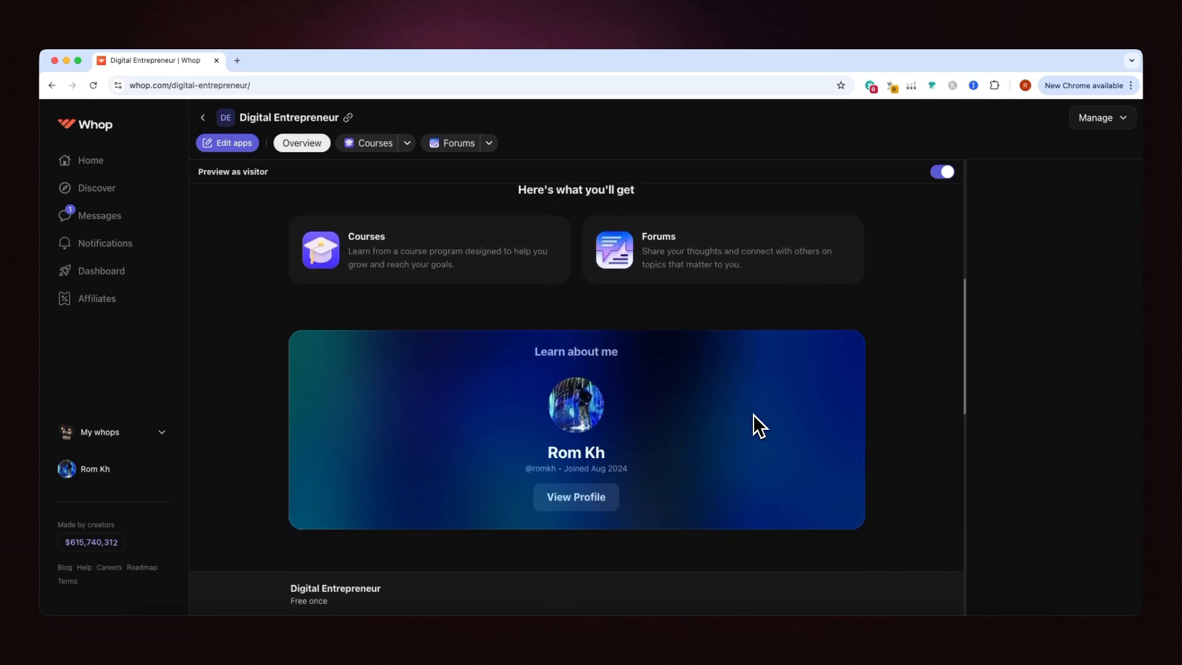
{"action": "scroll", "coordinate": [818, 382], "scroll_direction": "down", "scroll_amount": 14}
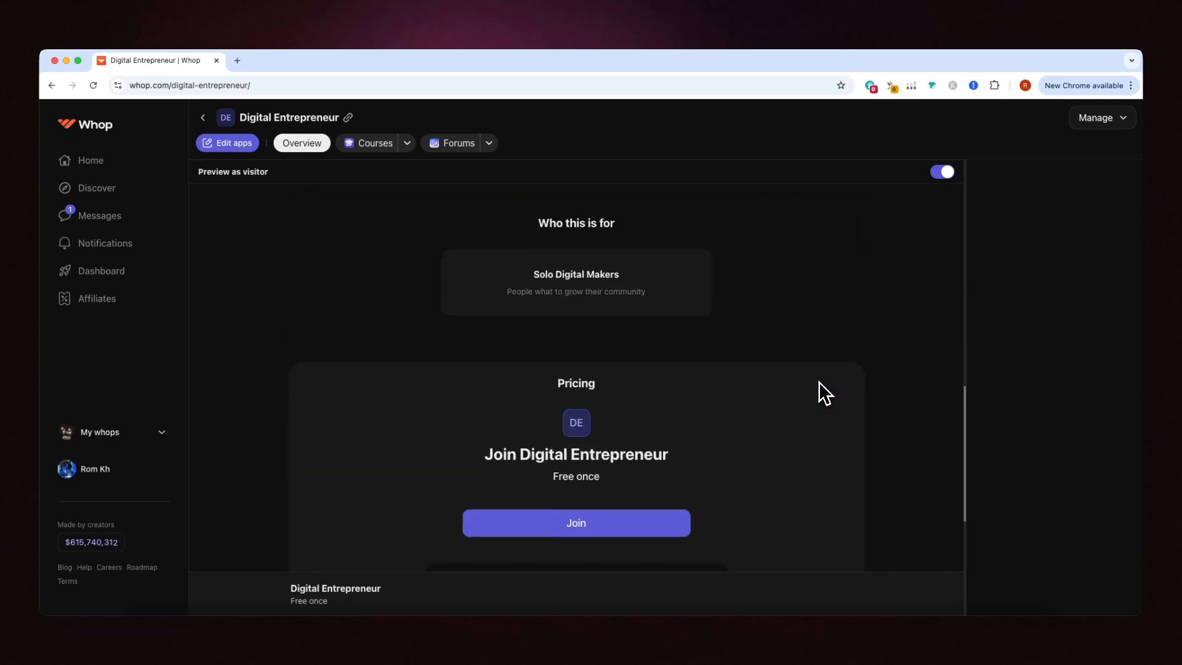
{"action": "scroll", "coordinate": [825, 392], "scroll_direction": "down", "scroll_amount": 1}
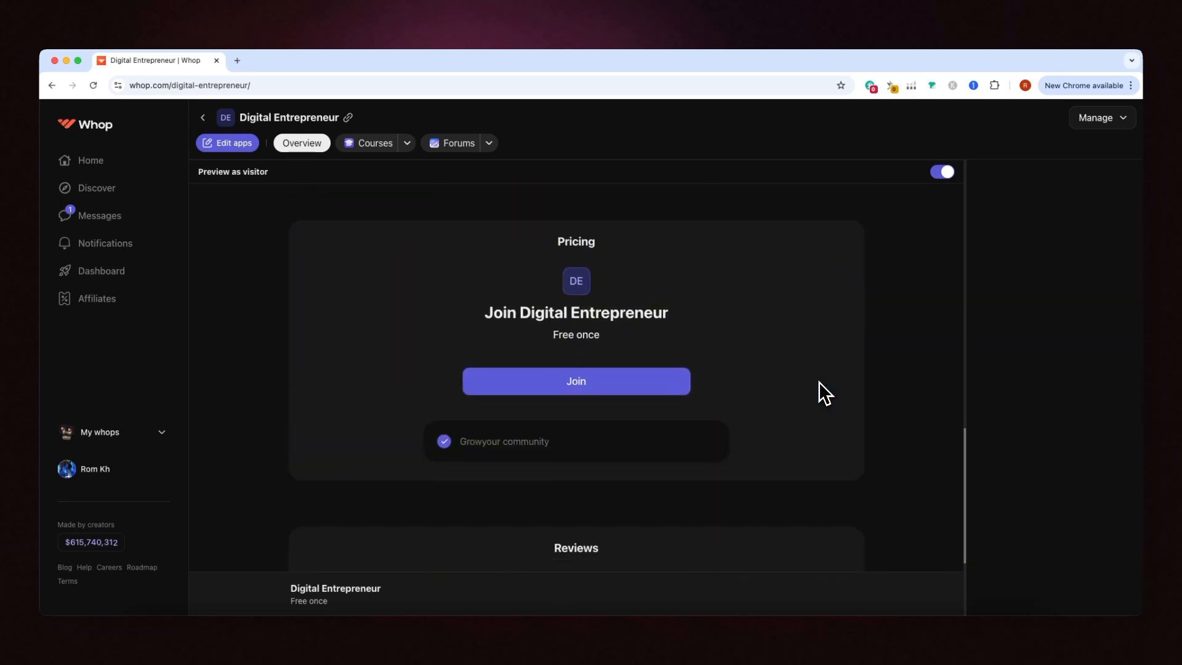
{"action": "scroll", "coordinate": [819, 382], "scroll_direction": "down", "scroll_amount": 4}
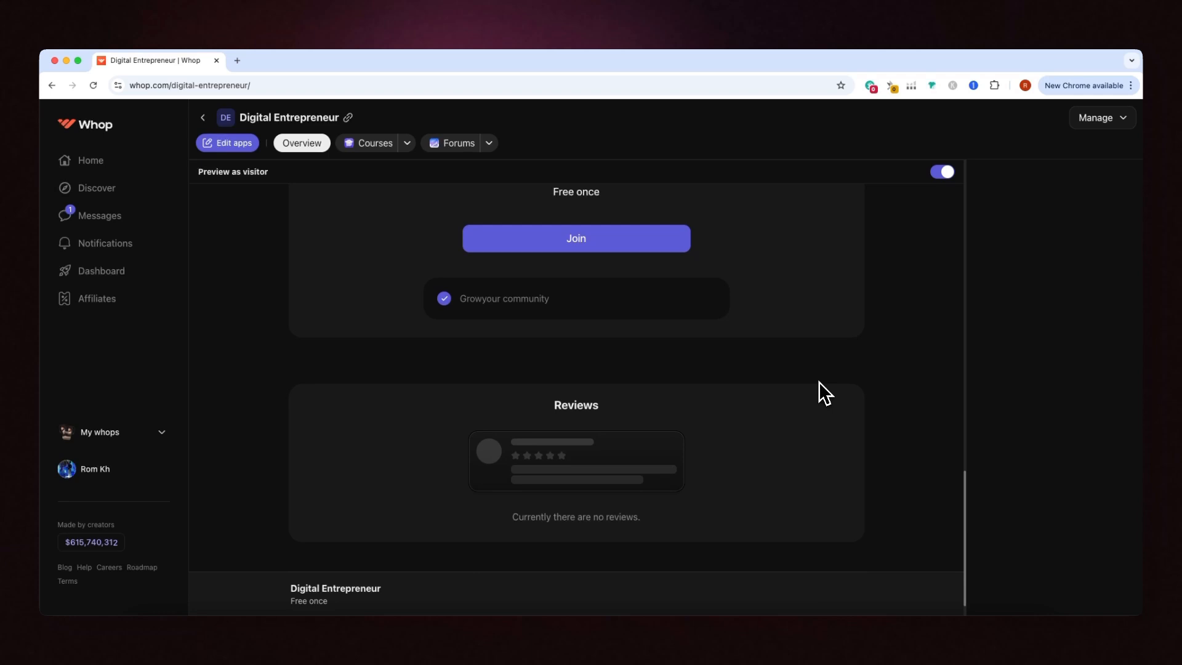
{"action": "scroll", "coordinate": [819, 382], "scroll_direction": "down", "scroll_amount": 1}
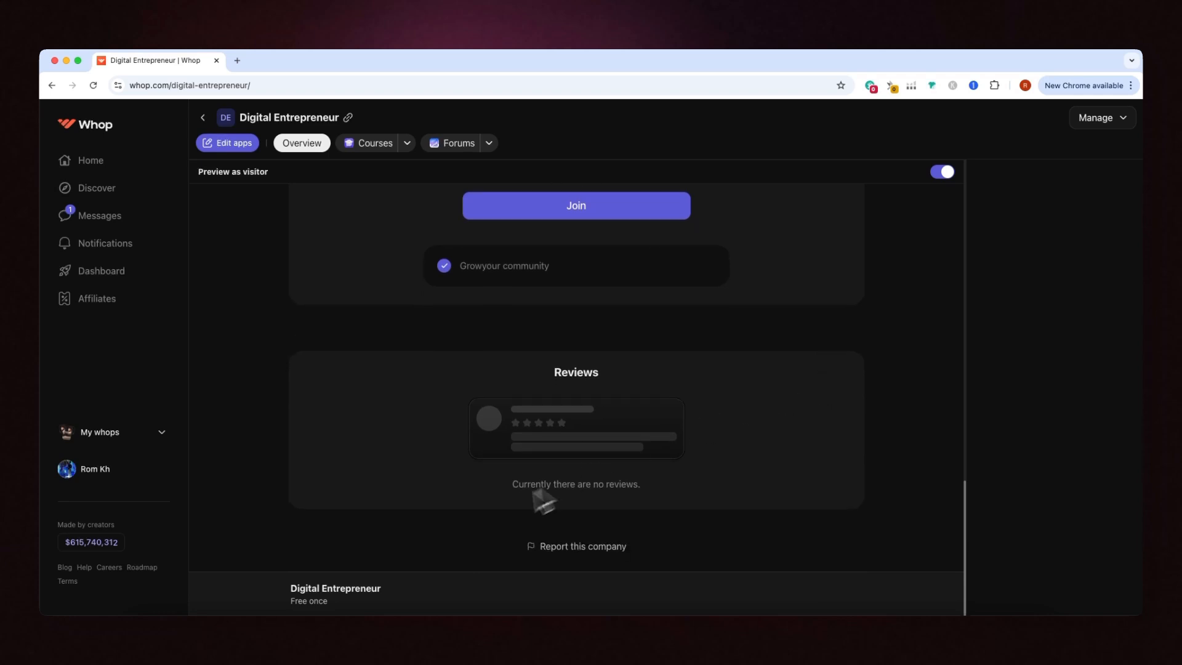
{"action": "scroll", "coordinate": [538, 460], "scroll_direction": "up", "scroll_amount": 20}
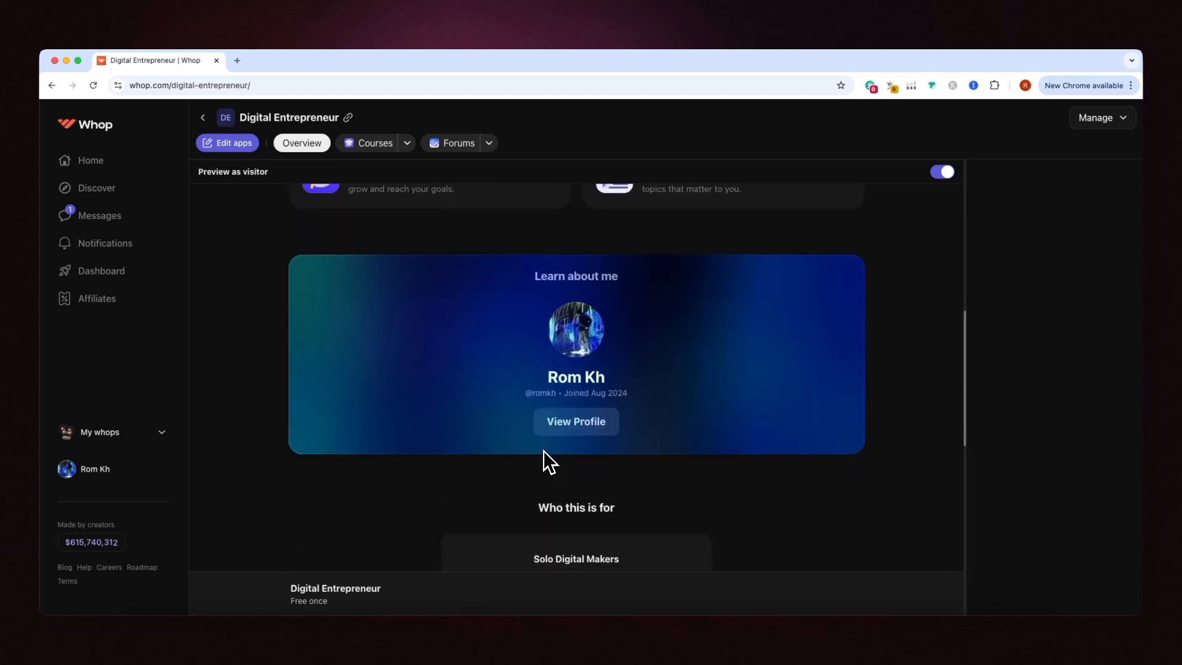